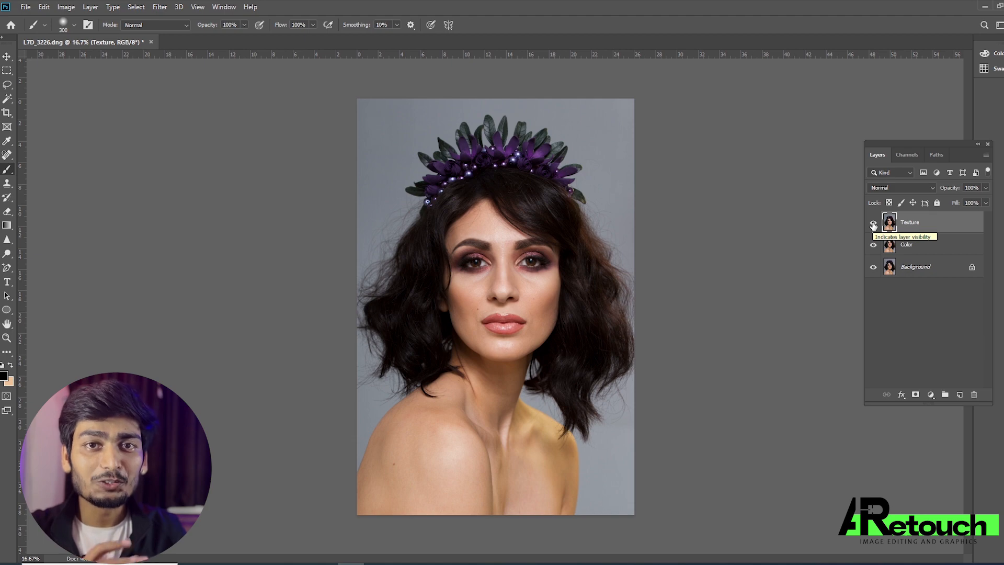
Hide the Texture layer and open the Gaussian Blur filter for the Color layer.
click(872, 224)
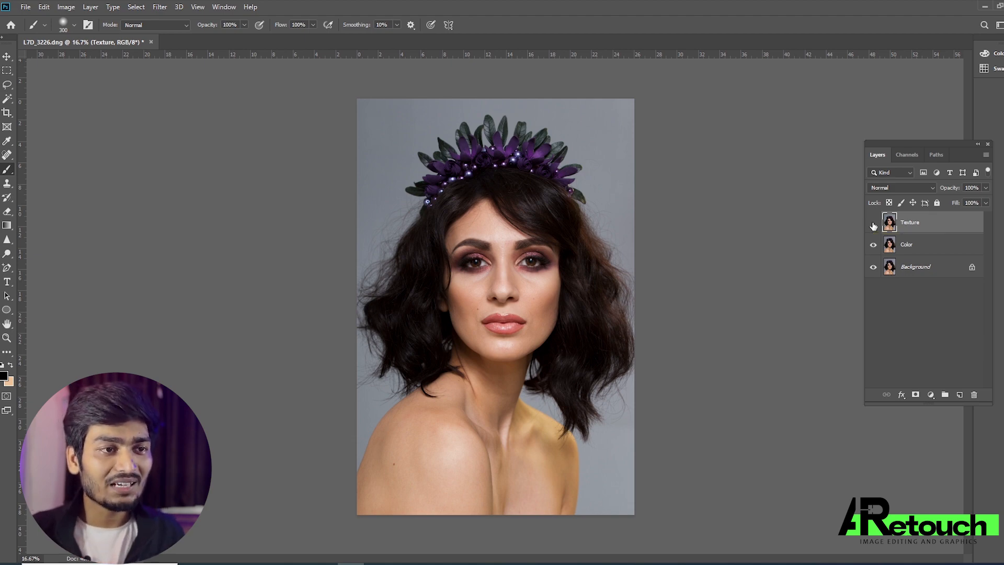
click(910, 252)
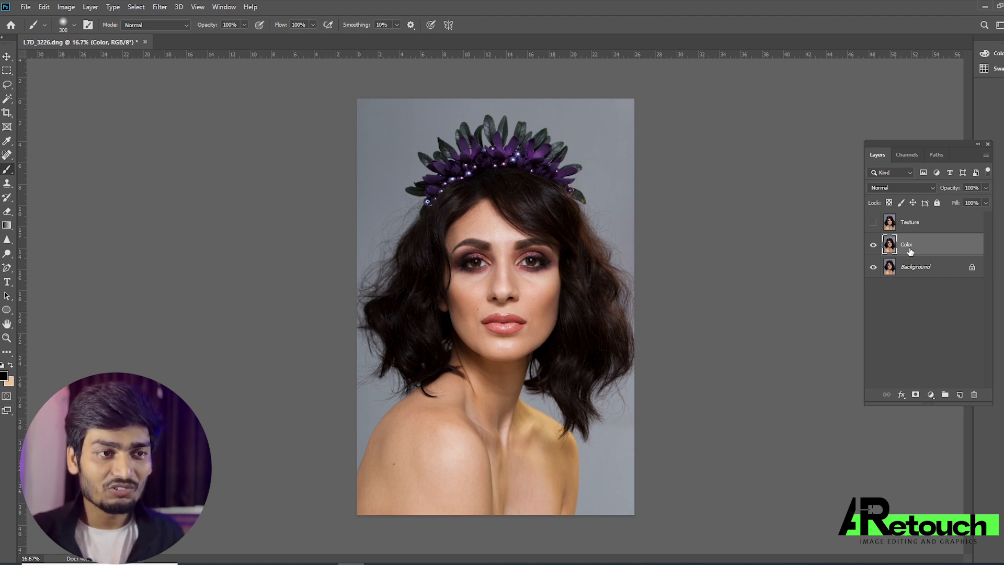
click(156, 8)
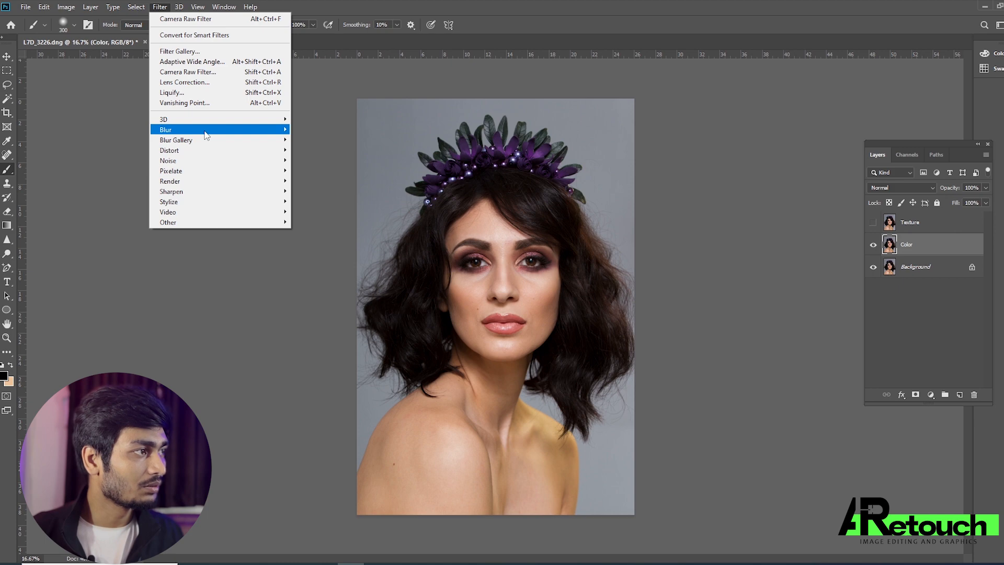
mouse_move(206, 132)
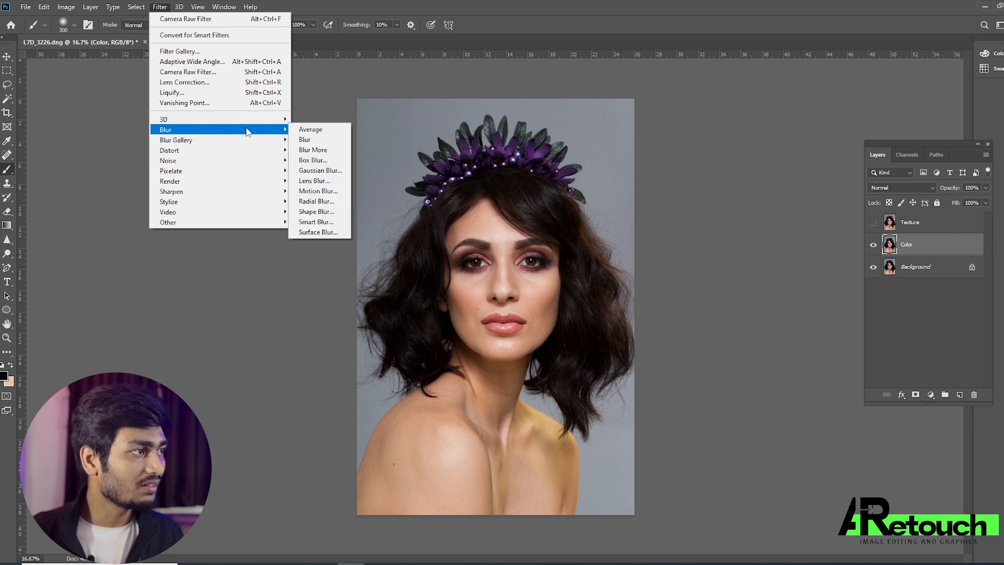
click(320, 171)
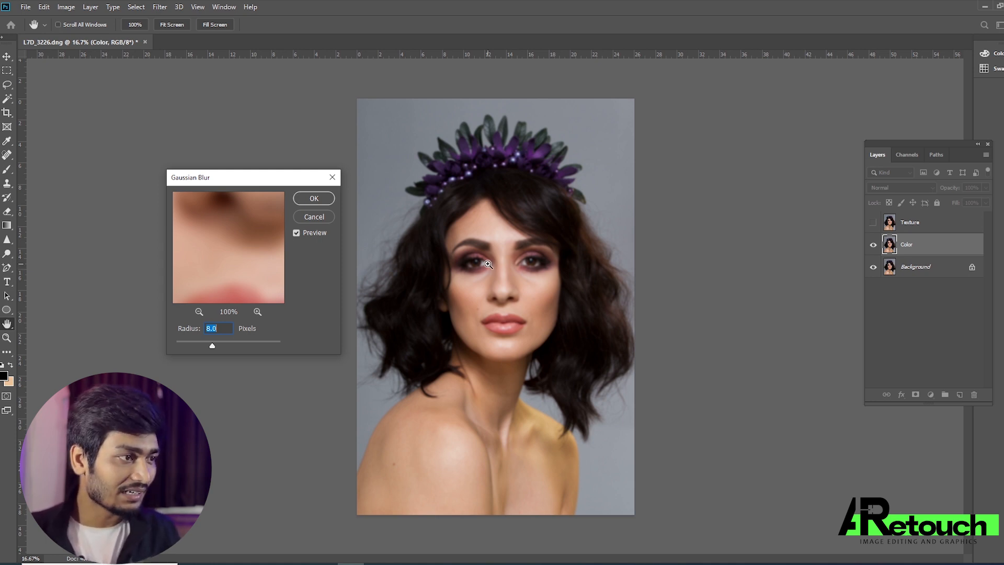
Try blur radii of 0.1 and 3.9 pixels while inspecting the facial skin in the filter preview.
key(ctrl+plus)
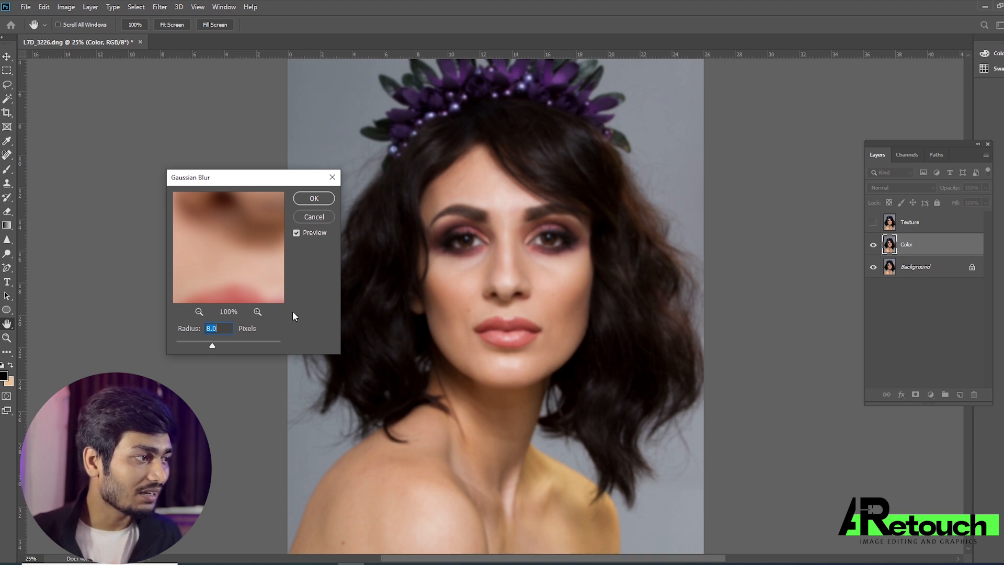
drag(290, 175, 319, 167)
drag(256, 219, 277, 299)
drag(260, 222, 287, 245)
drag(240, 337, 200, 336)
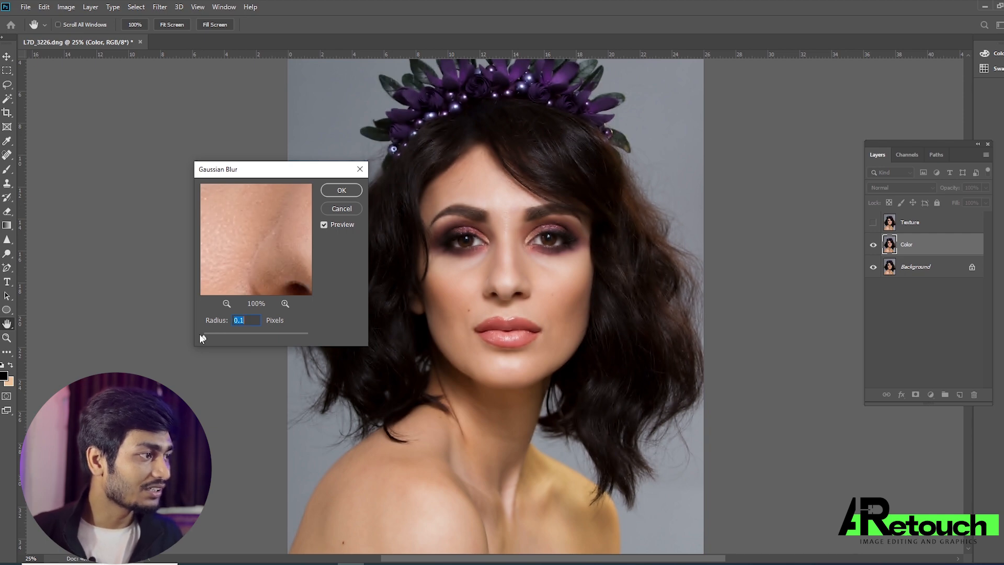
drag(216, 339, 226, 337)
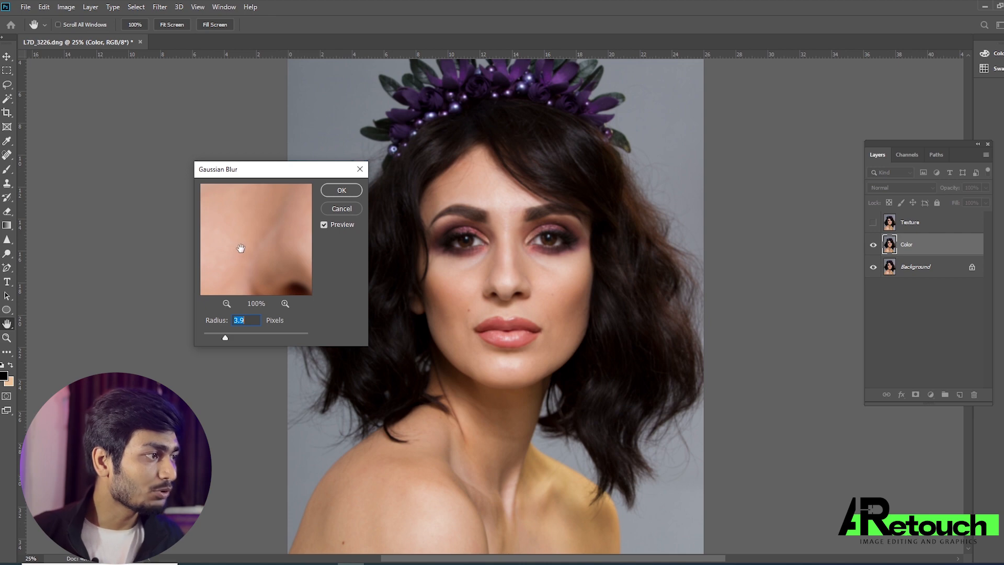
mouse_move(240, 250)
mouse_down()
mouse_move(261, 267)
mouse_move(258, 249)
mouse_up()
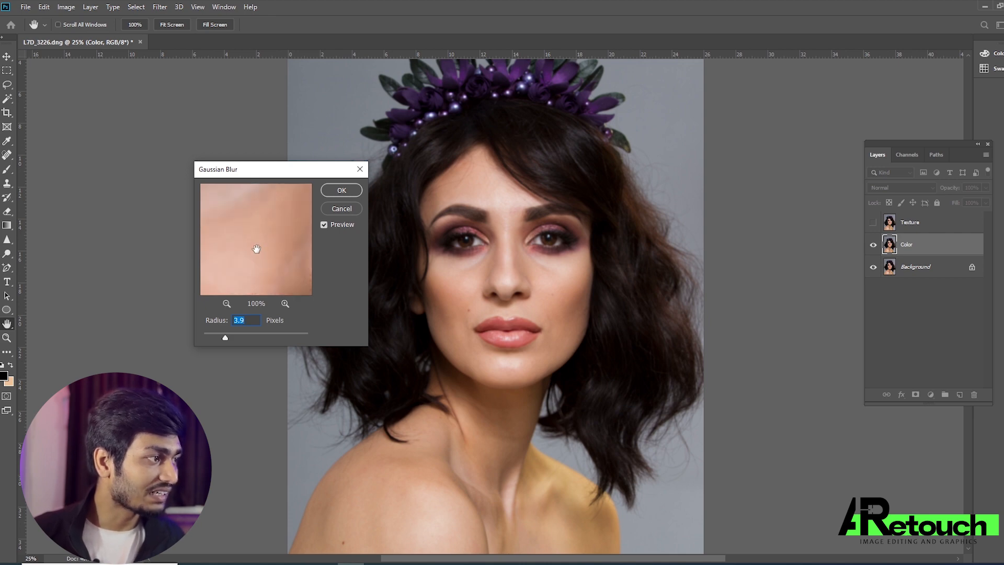
Set the Gaussian Blur radius to 8 pixels and apply it to the Color layer.
drag(234, 337, 244, 336)
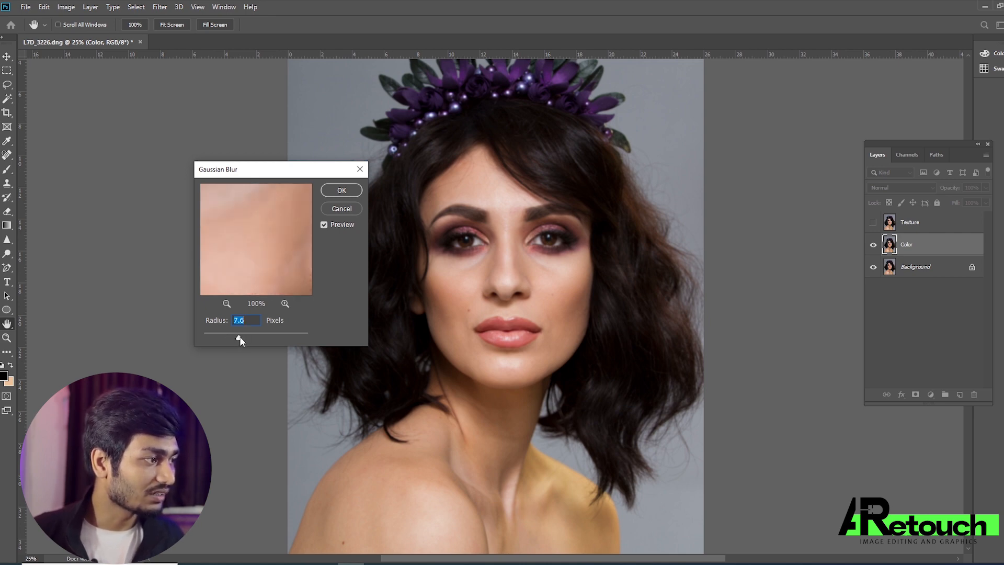
click(257, 252)
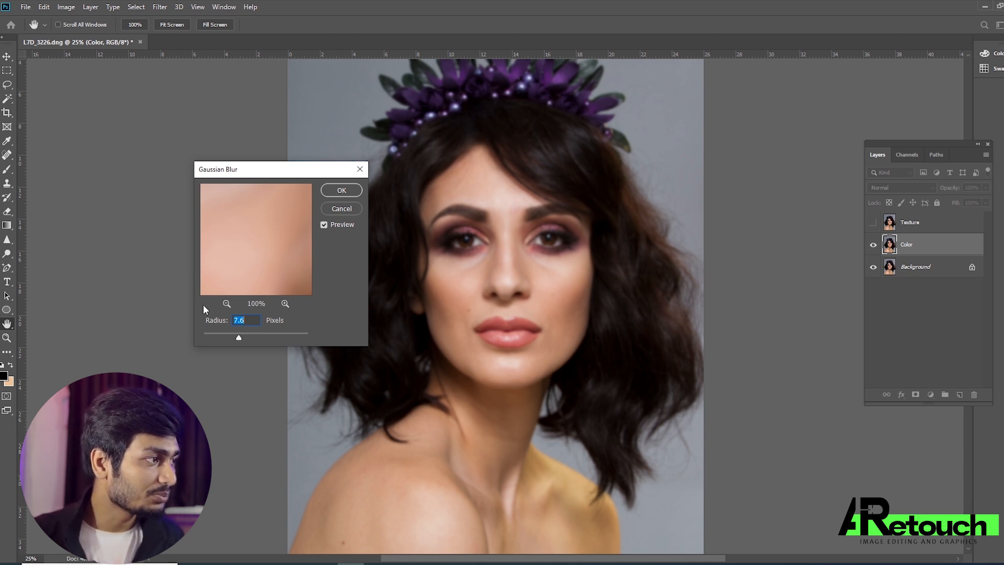
drag(278, 254, 234, 224)
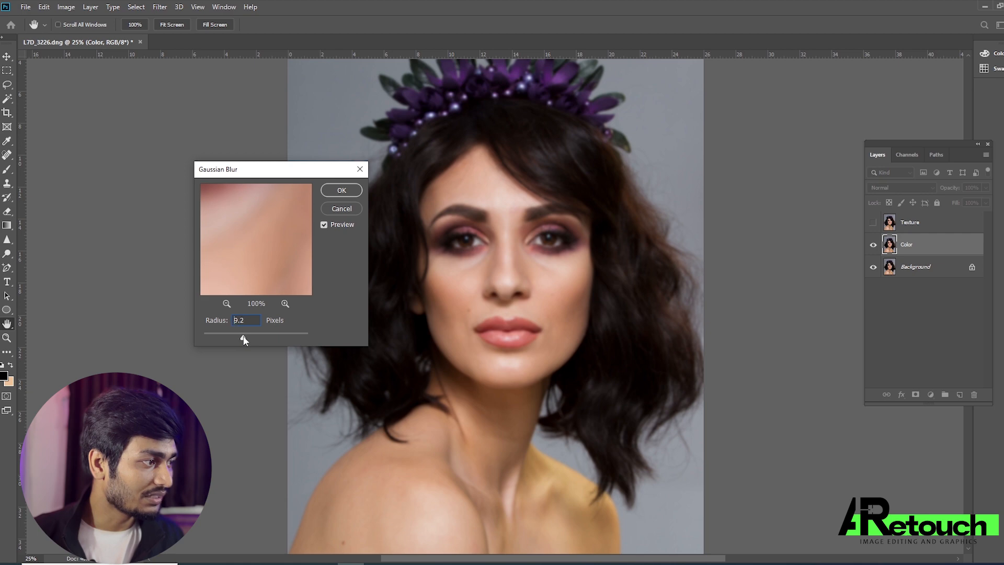
text(8)
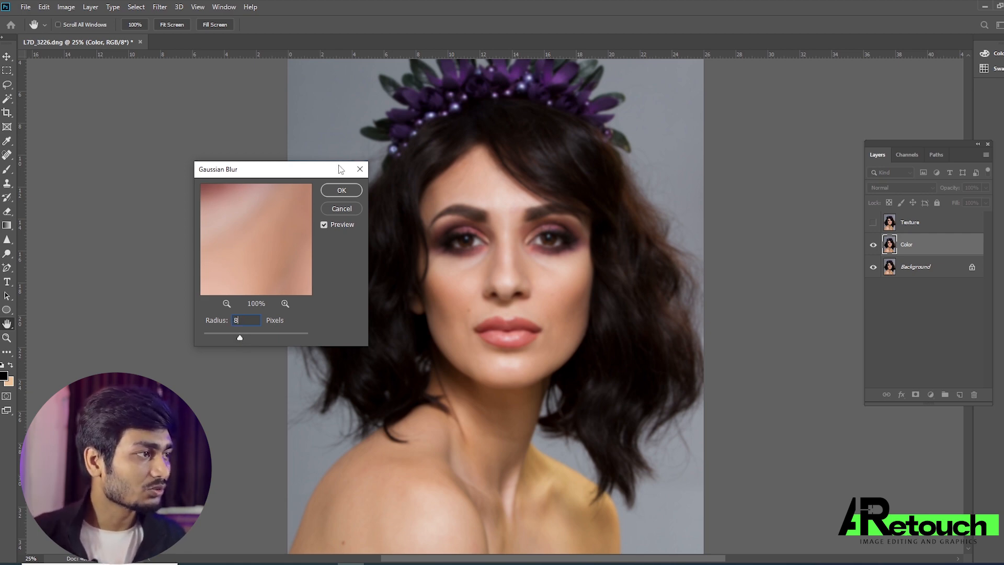
click(354, 191)
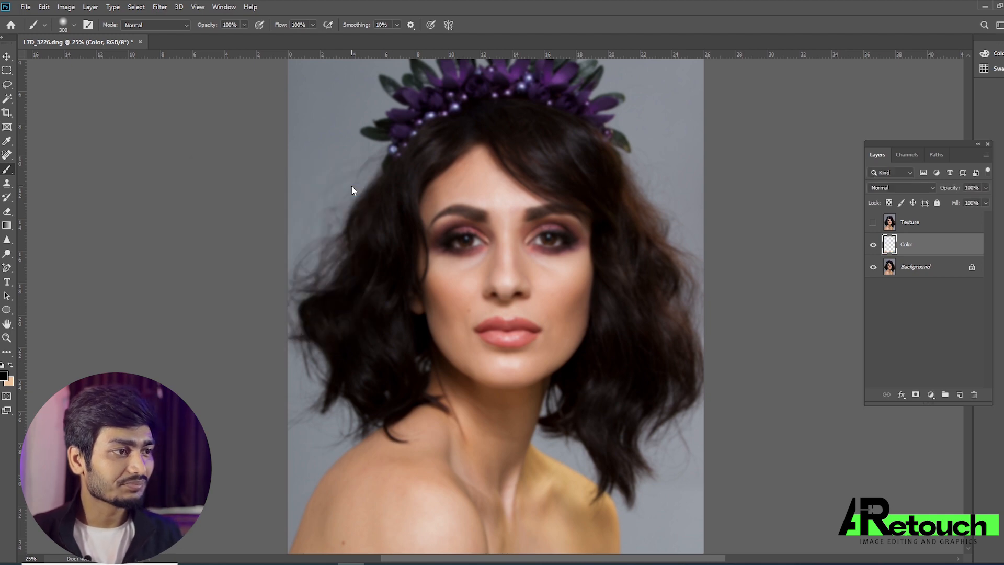
Compare the portrait with the Texture layer shown and hidden over the blurred Color layer.
click(874, 224)
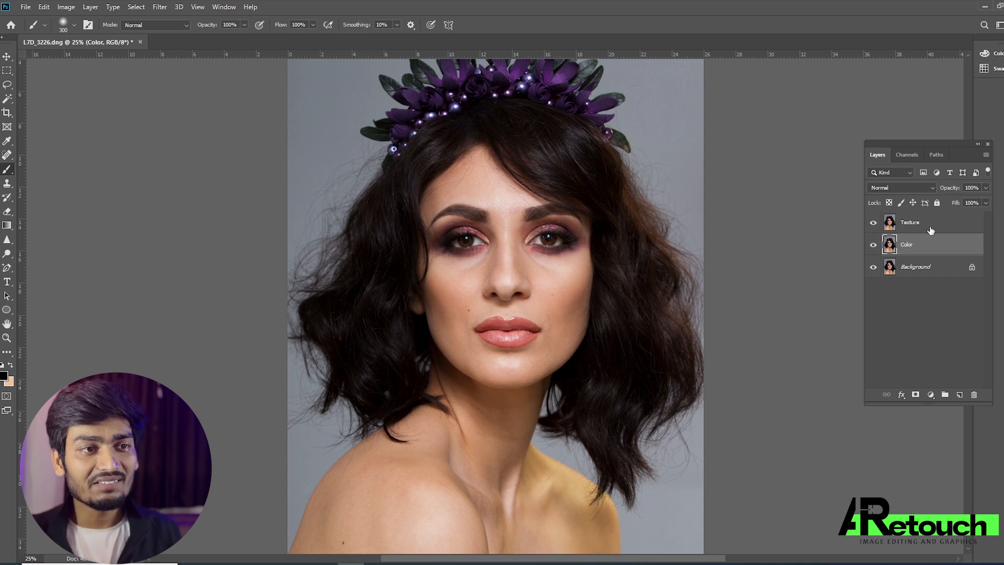
click(931, 231)
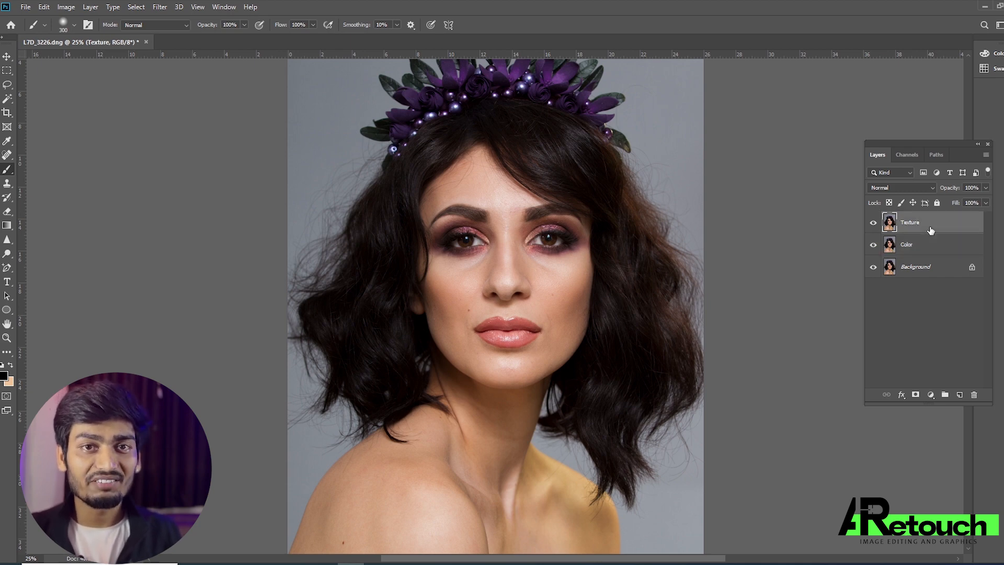
click(873, 222)
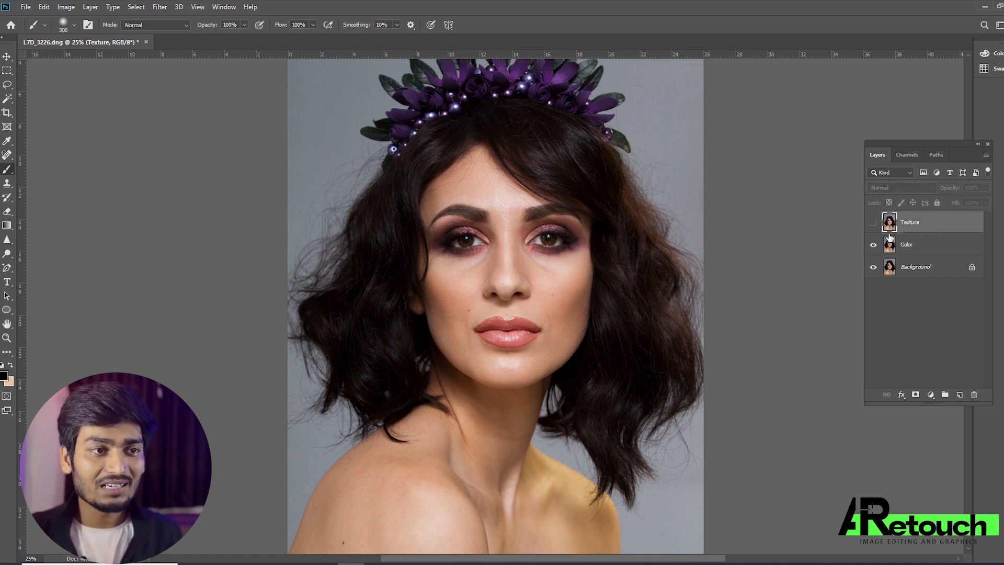
click(915, 250)
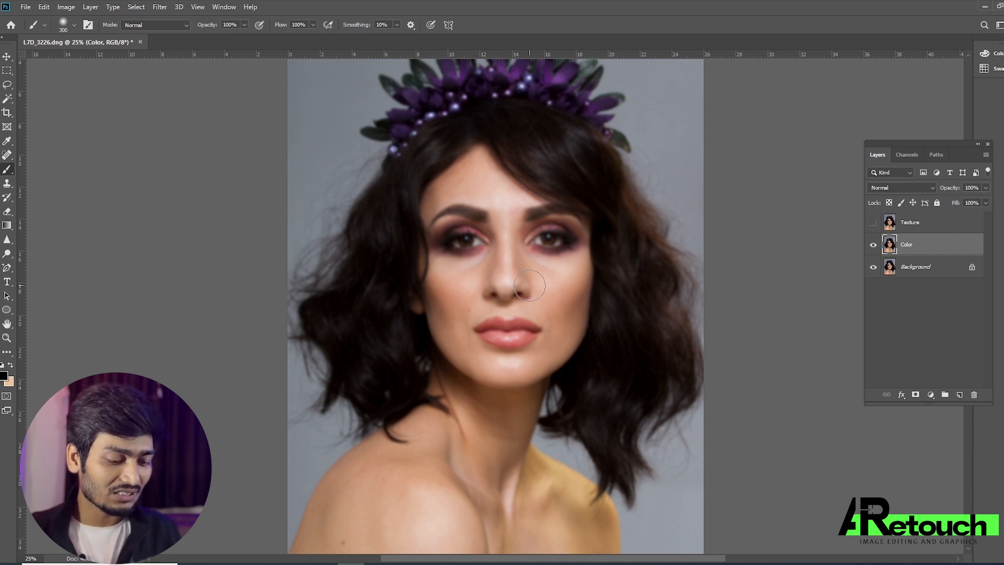
key(ctrl+plus)
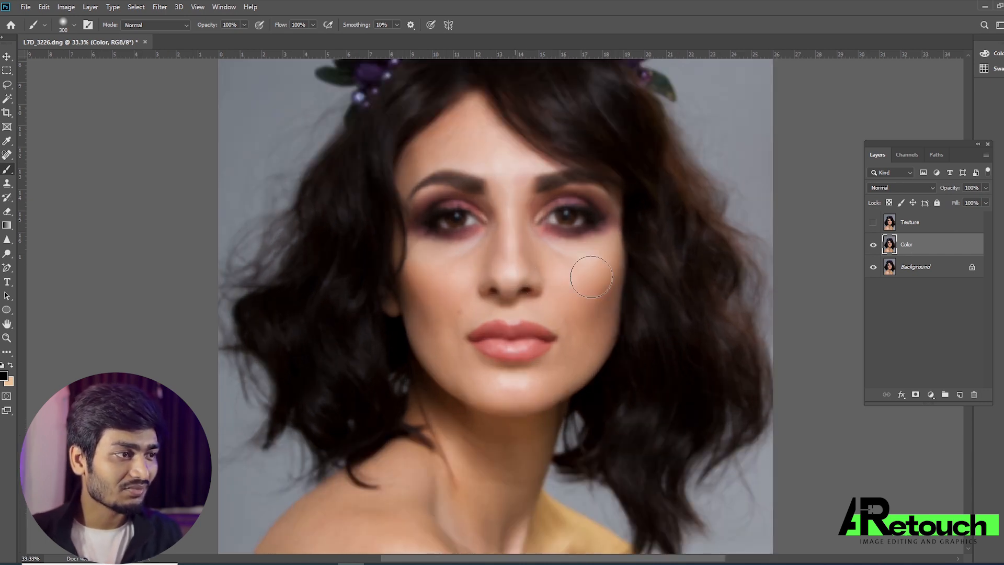
key(ctrl+minus)
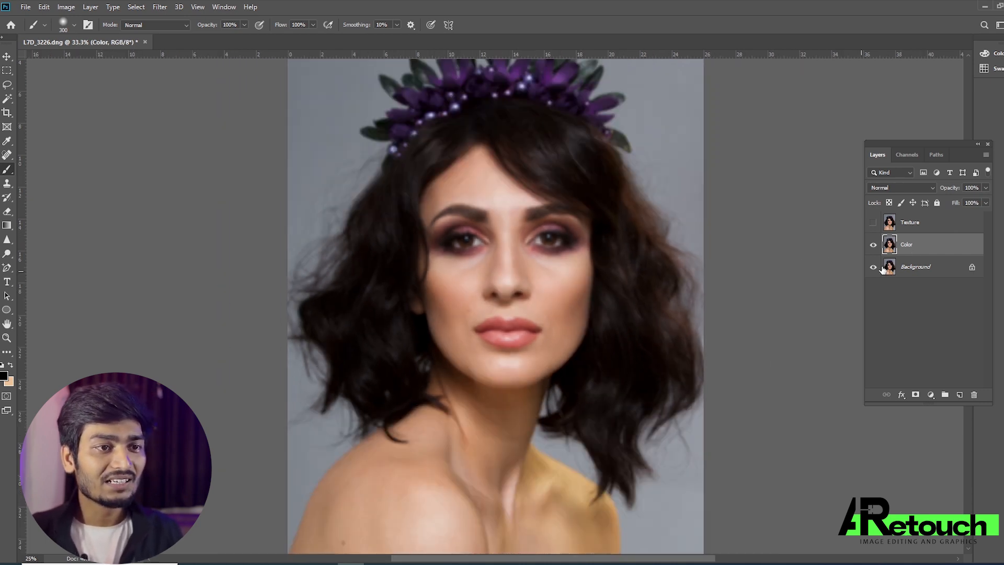
Make the Texture layer active and visible, and open Apply Image for it.
click(909, 224)
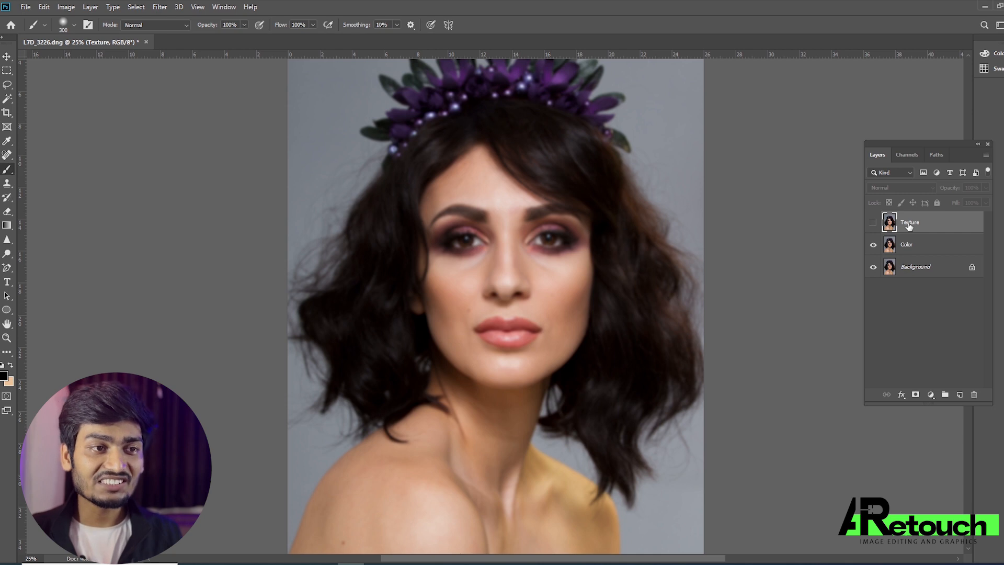
click(874, 223)
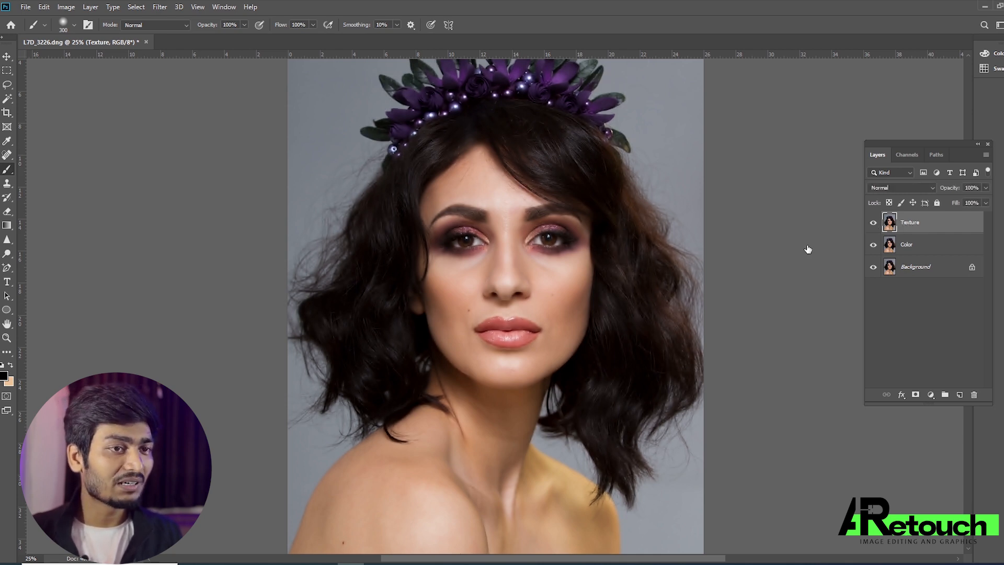
click(63, 8)
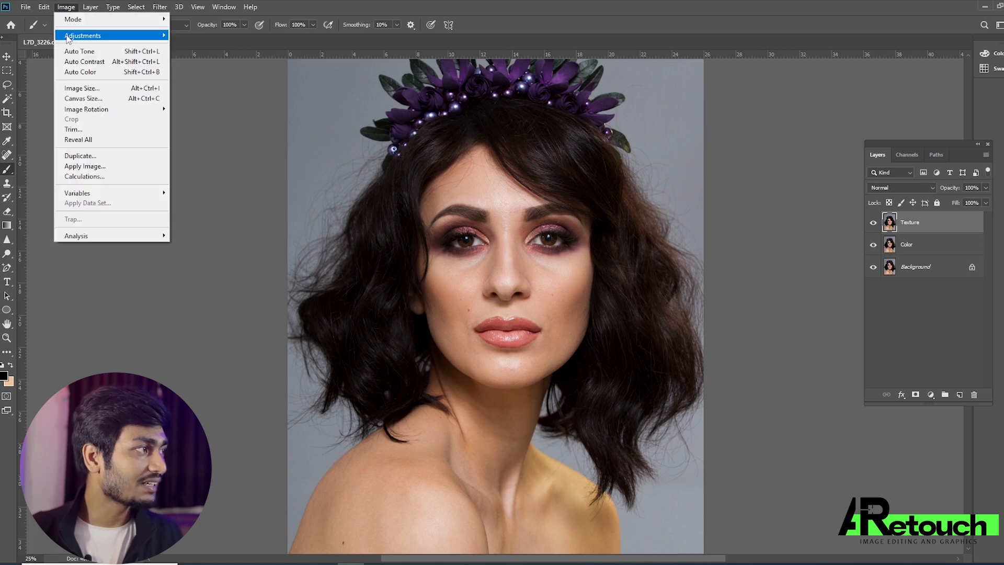
click(104, 166)
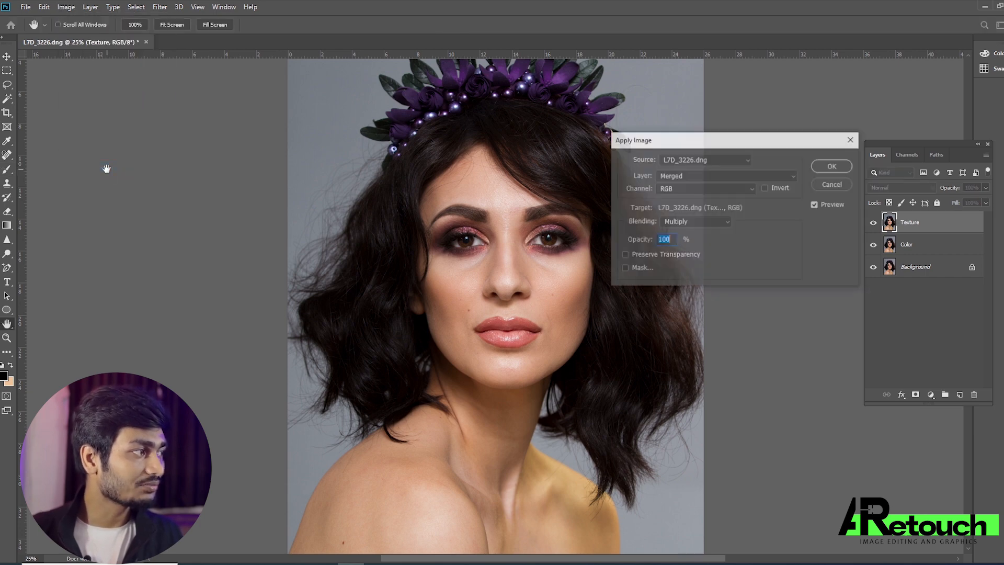
Apply the Color layer's RGB channel to the Texture layer with Subtract blending, 100% opacity, scale 2 and offset 128.
click(686, 176)
click(686, 176)
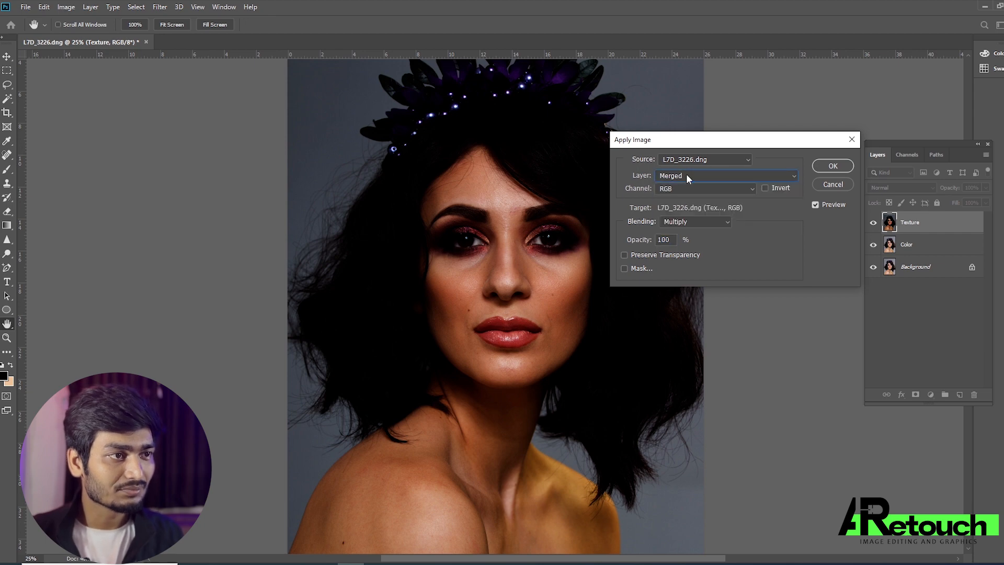
click(686, 176)
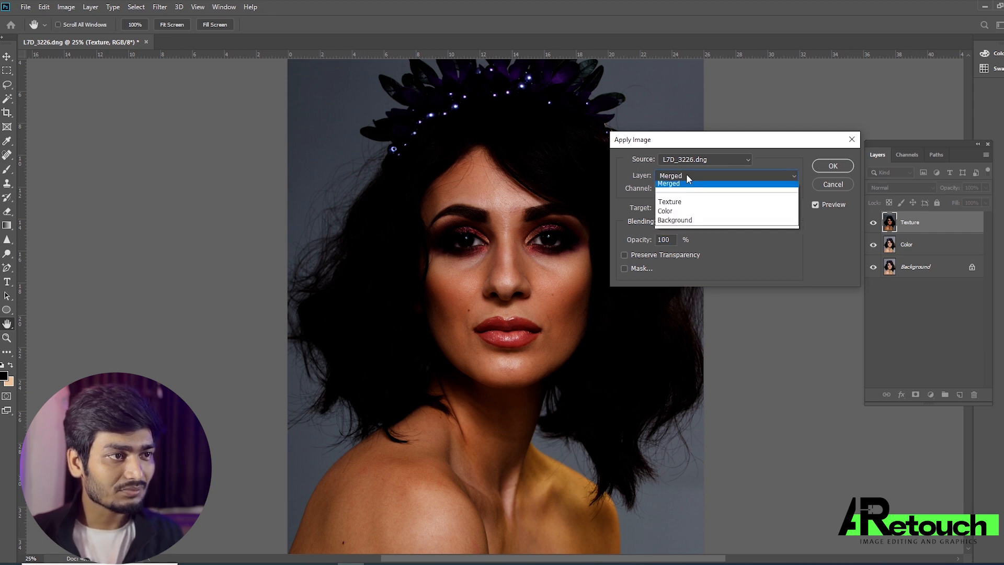
click(673, 214)
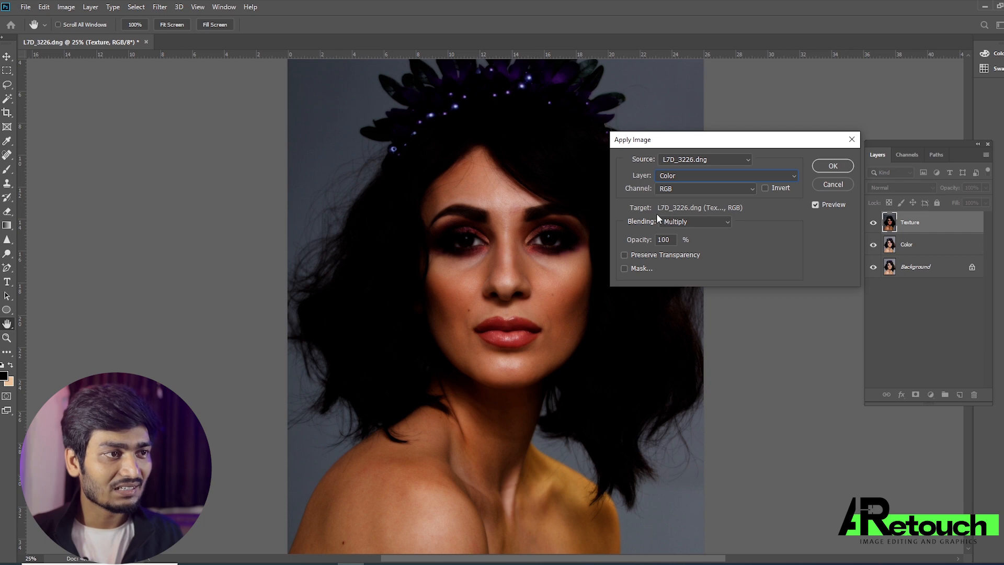
click(694, 220)
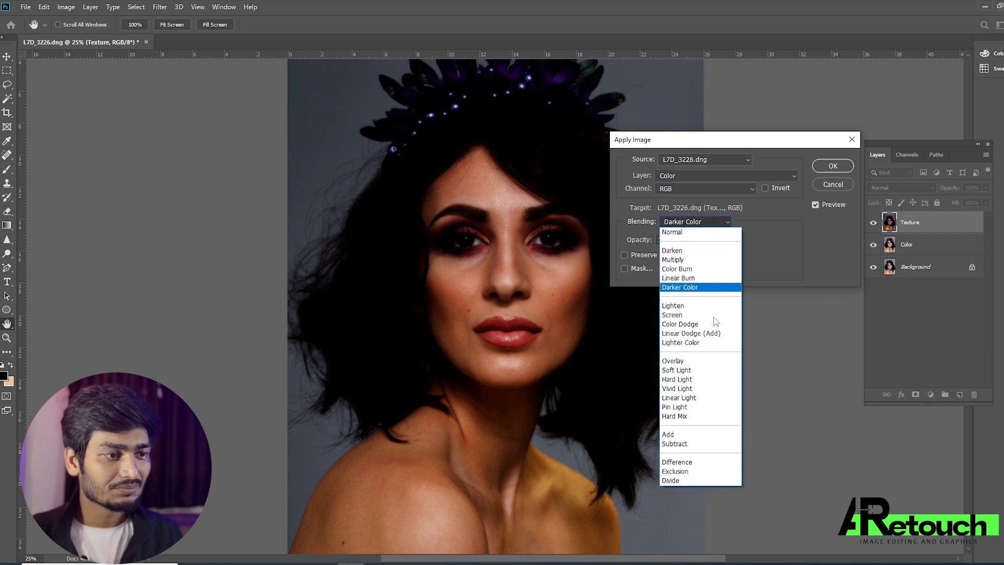
click(678, 443)
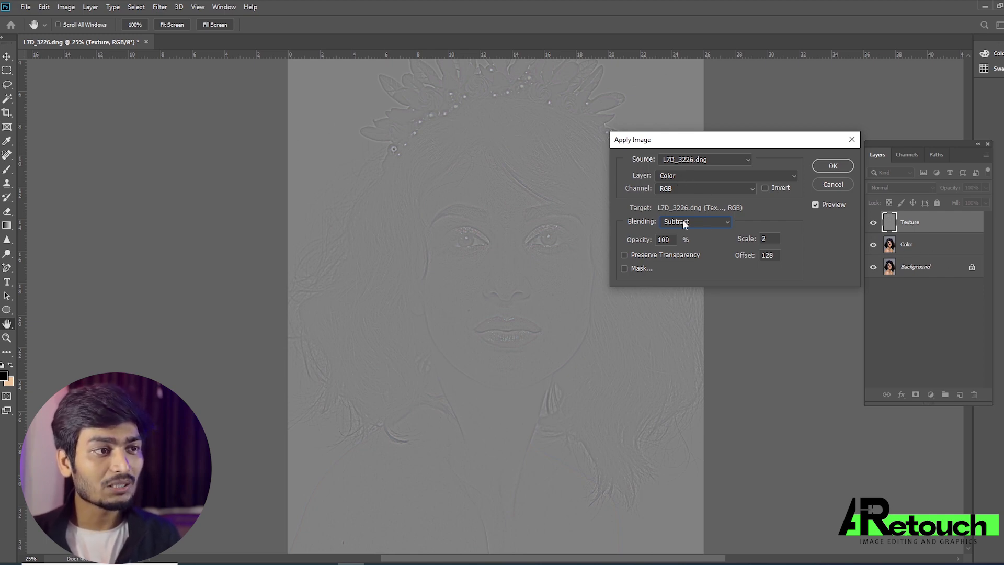
click(839, 168)
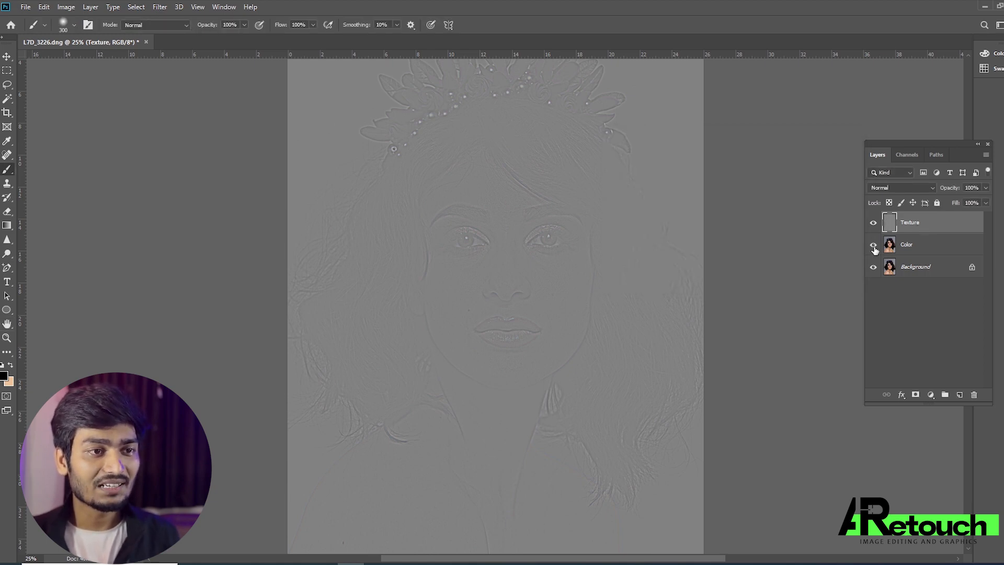
Hide the Background layer, keep the Color layer shown, and set the Texture layer's blend mode to Linear Light.
drag(874, 266, 873, 245)
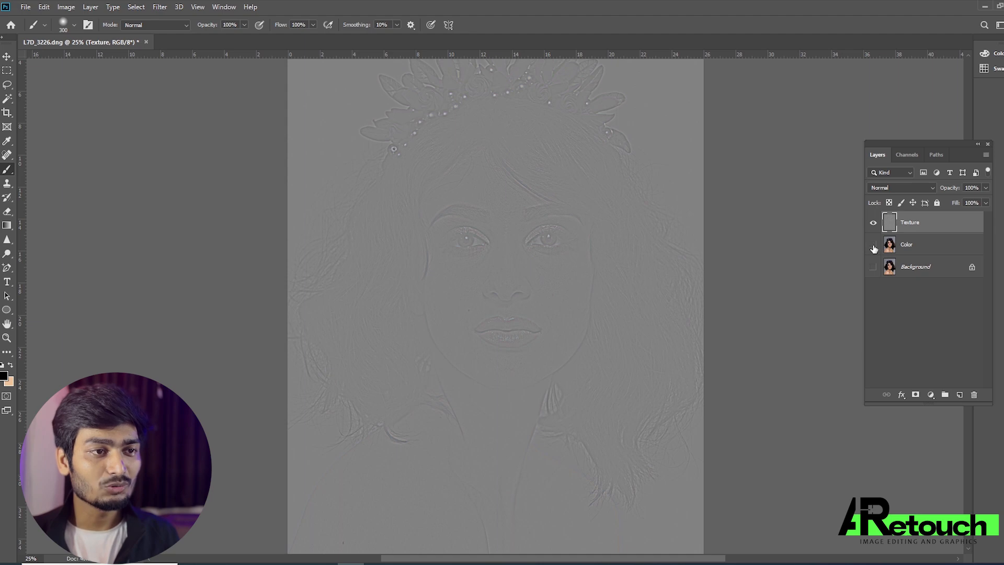
scroll(521, 256, down, 1)
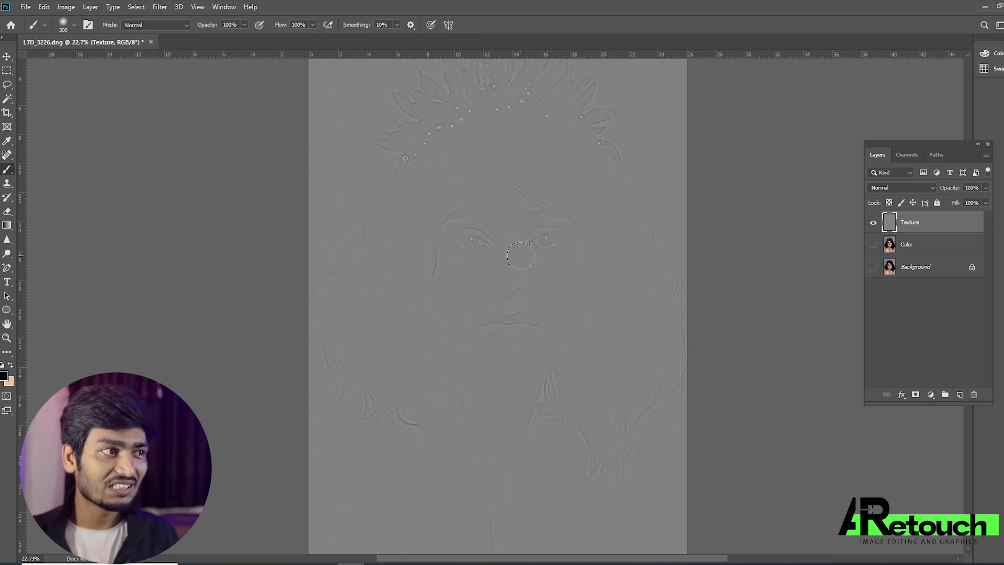
click(873, 244)
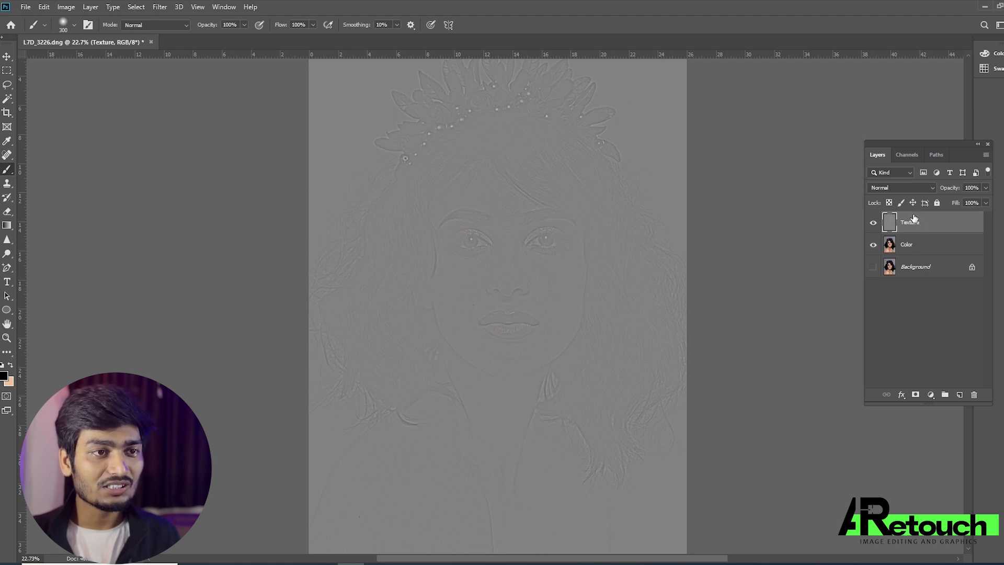
click(892, 187)
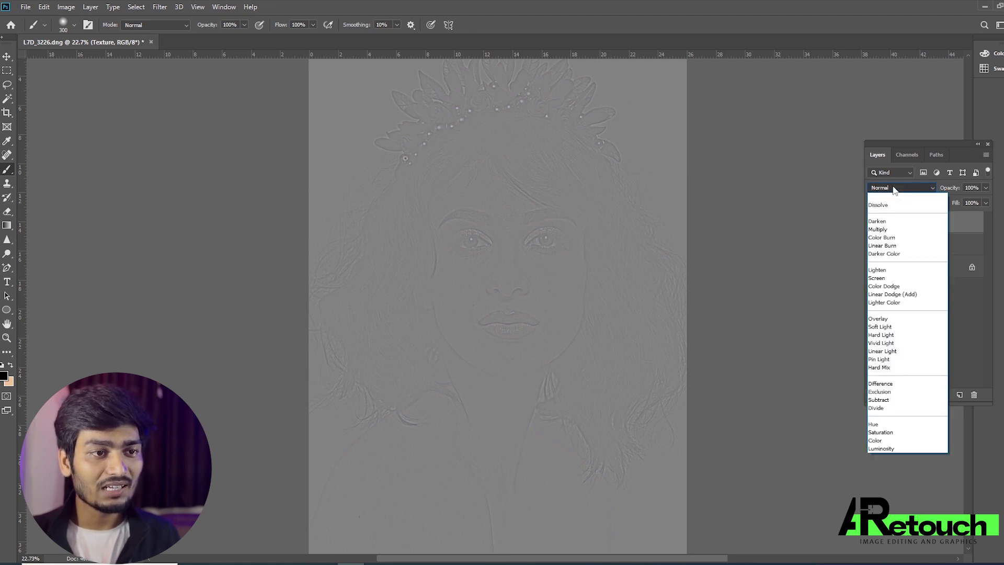
click(883, 350)
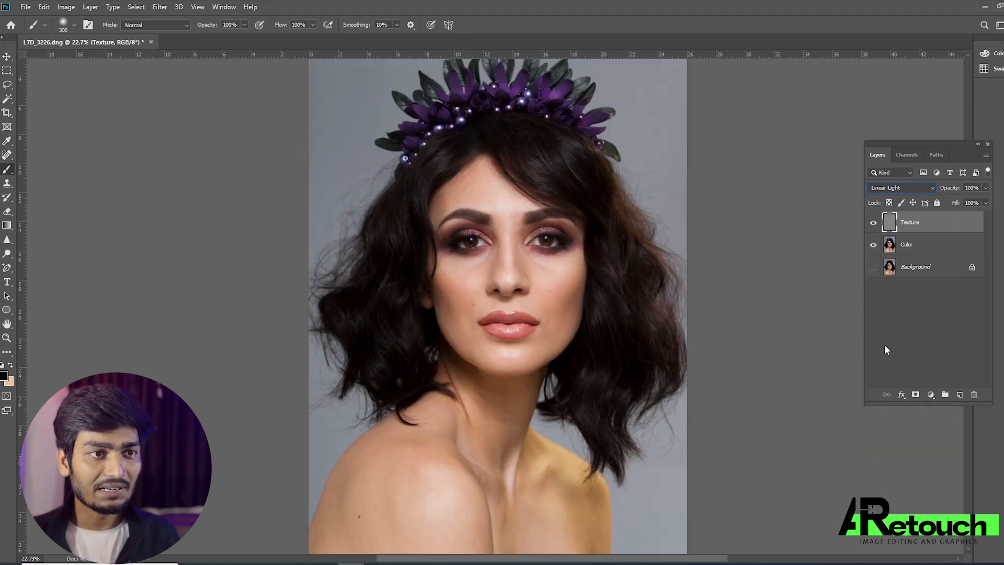
Preview the Texture layer without Color, group the Texture and Color layers, and compare the group with the Background layer.
click(874, 244)
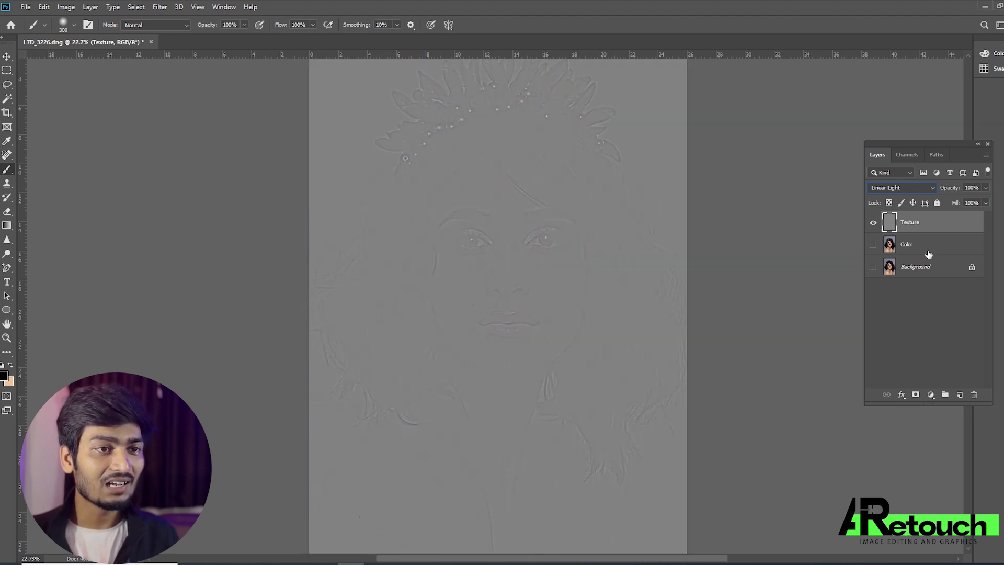
click(873, 244)
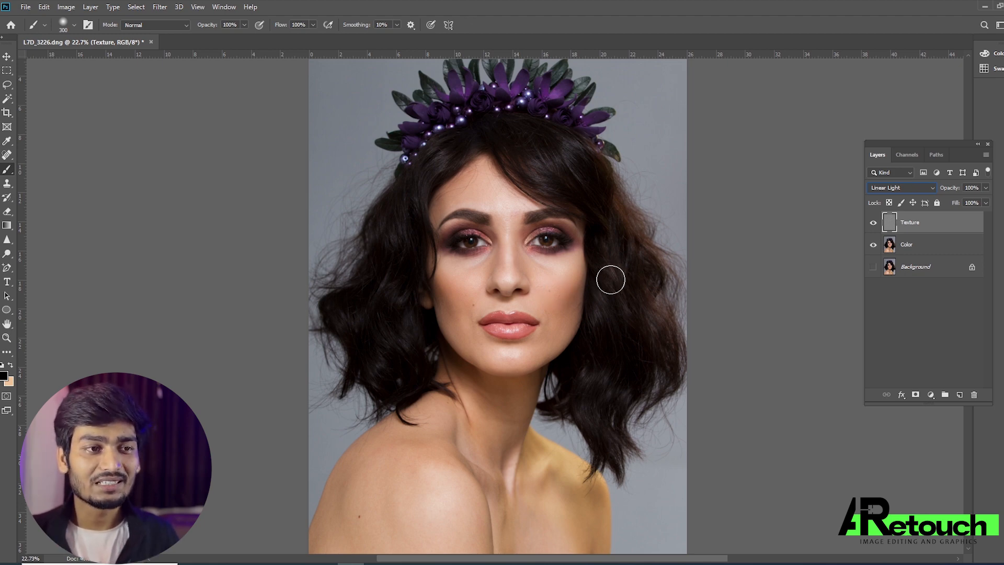
shift+click(929, 246)
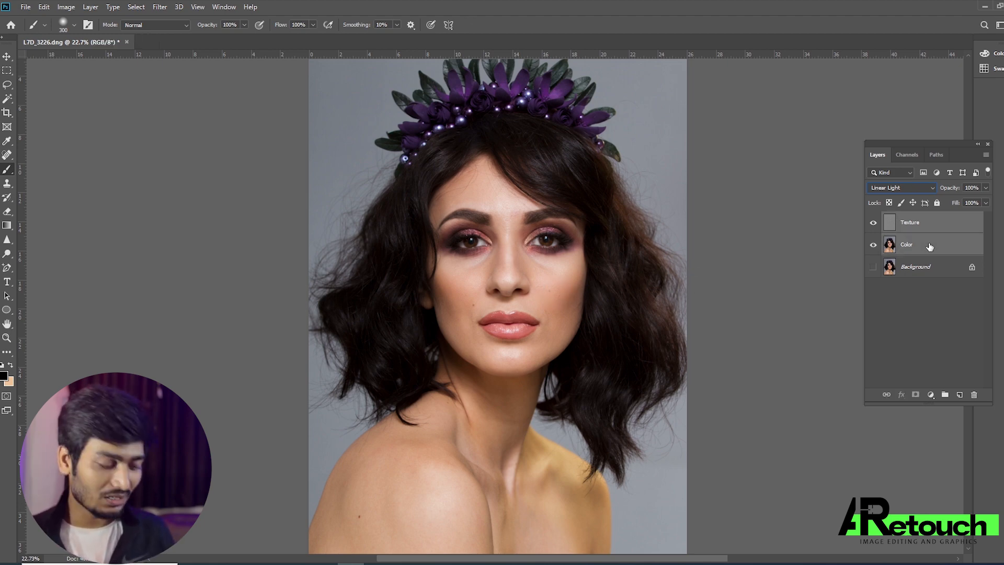
key(ctrl+g)
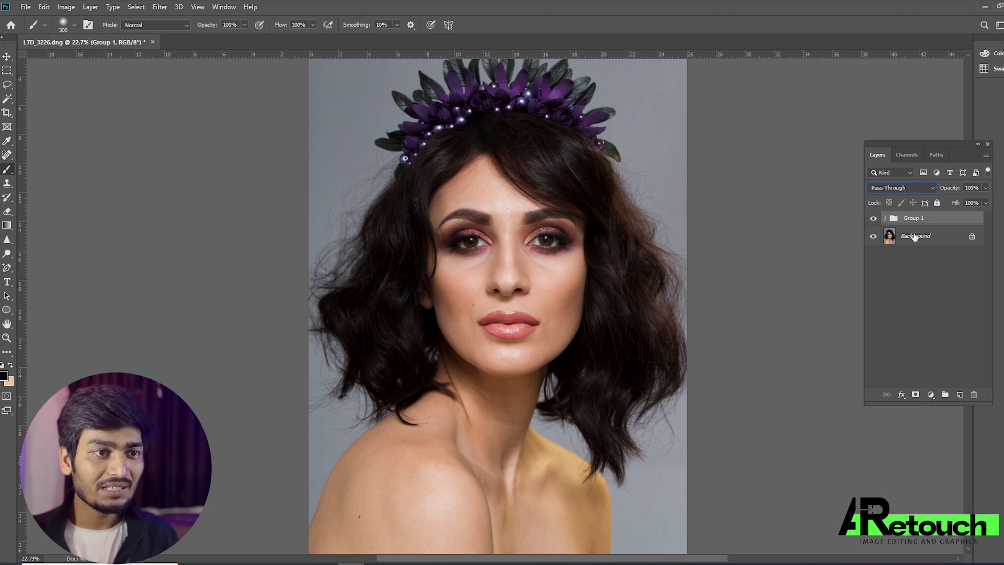
click(872, 218)
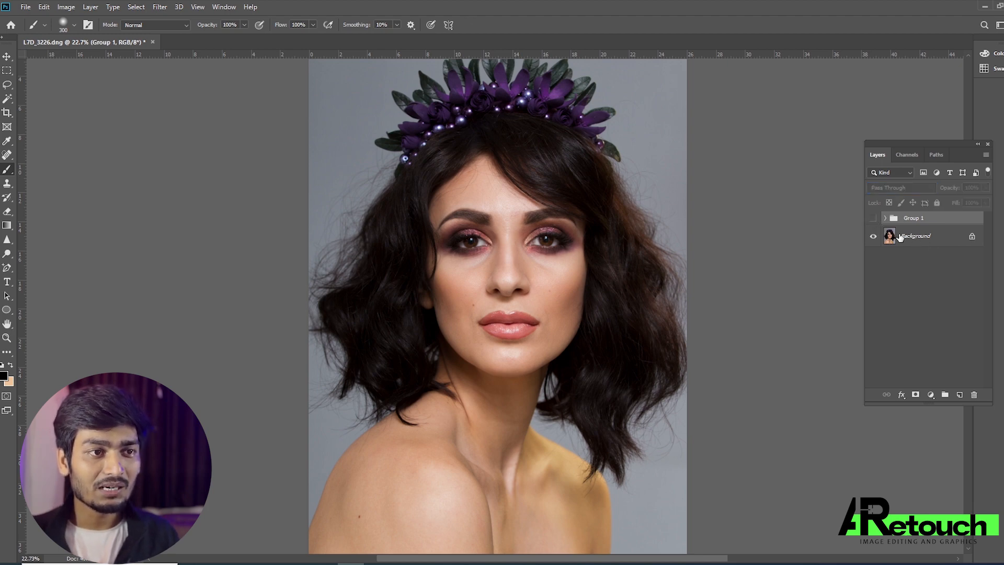
click(873, 220)
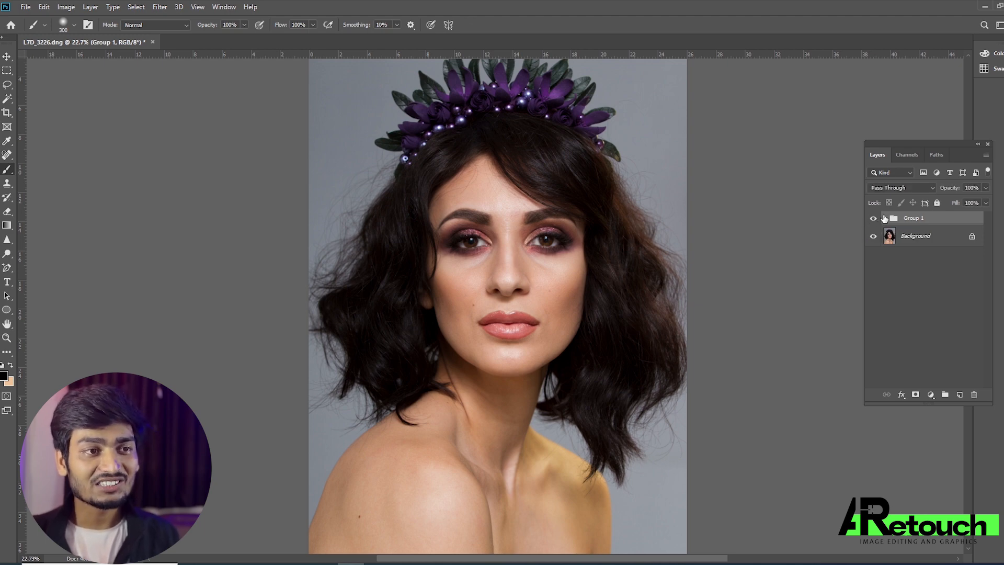
Expand the group, duplicate the Color layer, and clip the copy to the original Color layer.
click(884, 218)
click(934, 239)
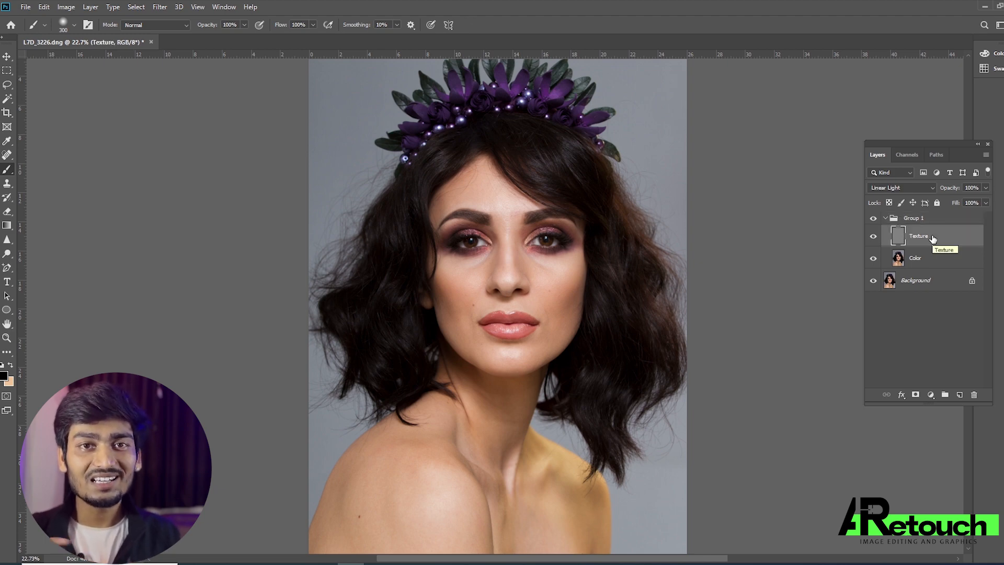
click(917, 264)
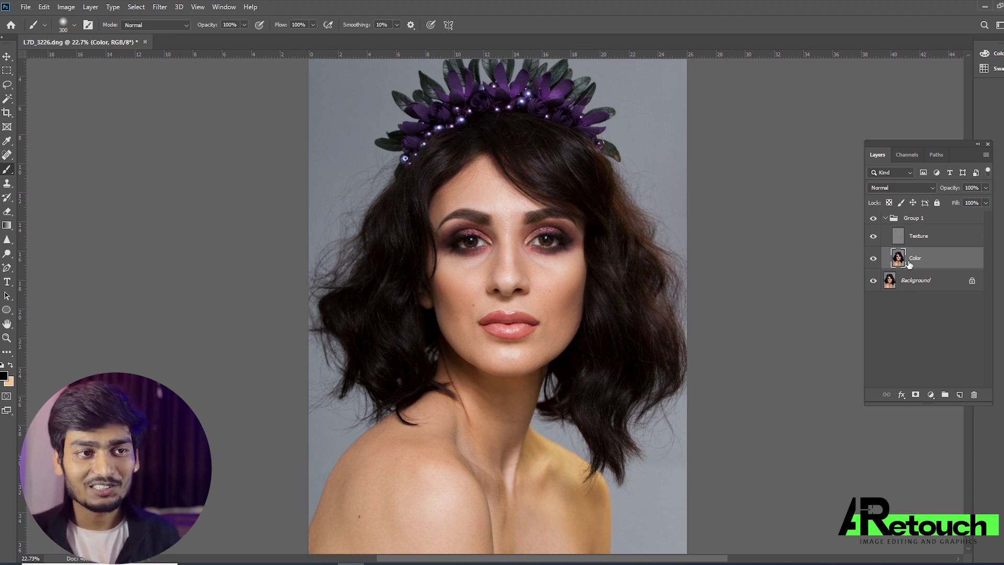
key(ctrl+j)
drag(926, 264, 934, 264)
alt+click(935, 268)
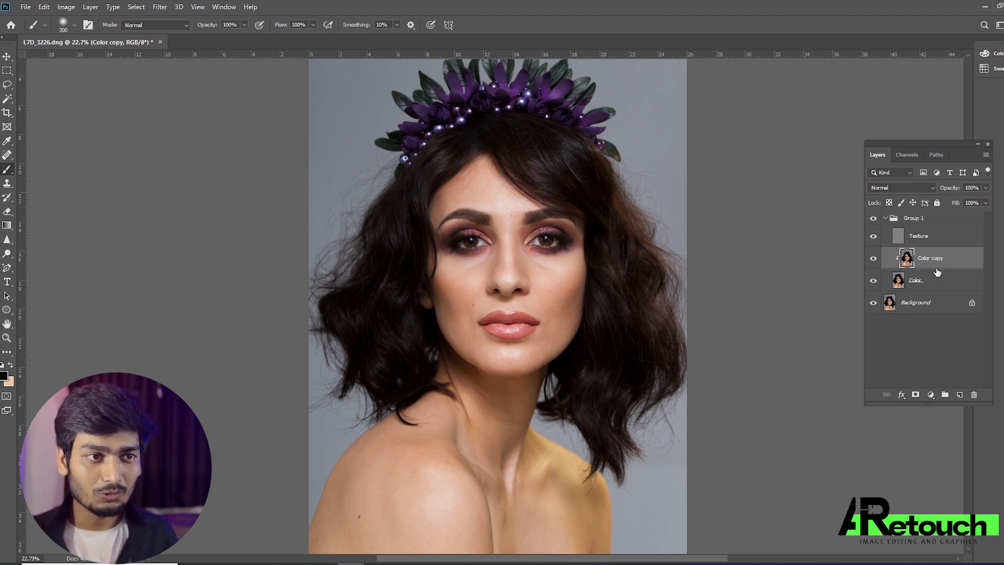
Duplicate the Texture layer, clip the copy to the original Texture layer, and set the copy's blend mode to Normal.
click(941, 237)
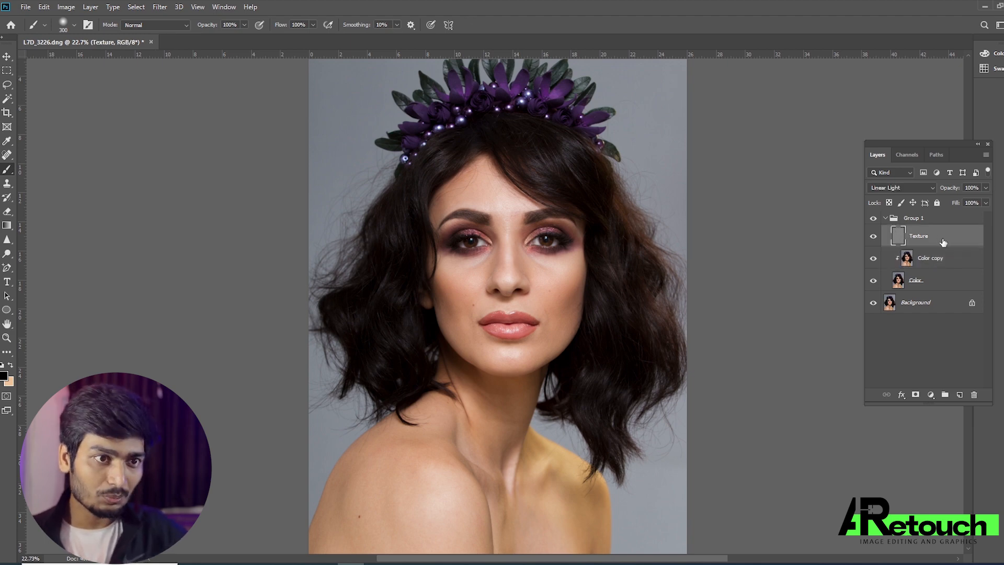
key(ctrl+j)
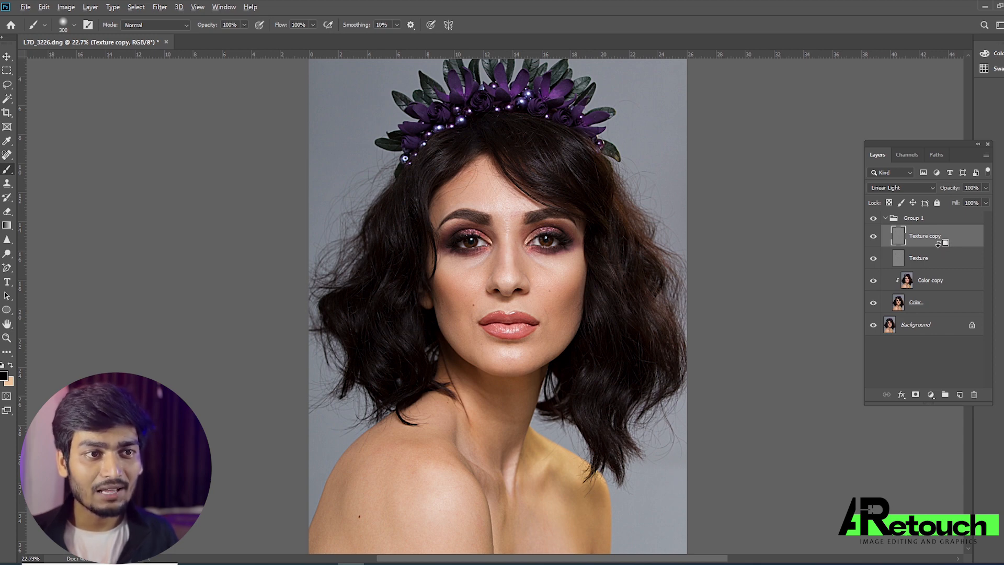
alt+click(939, 243)
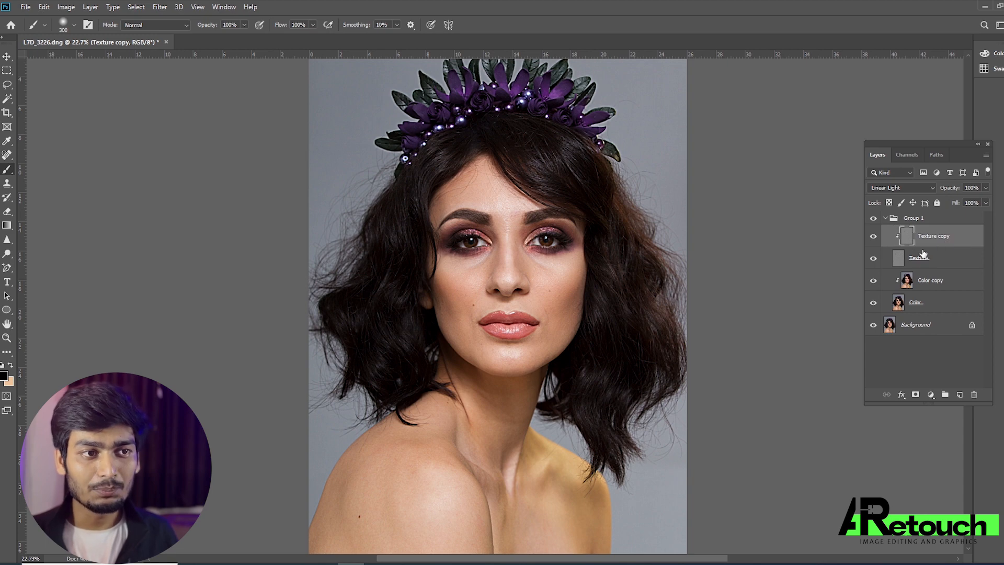
click(896, 185)
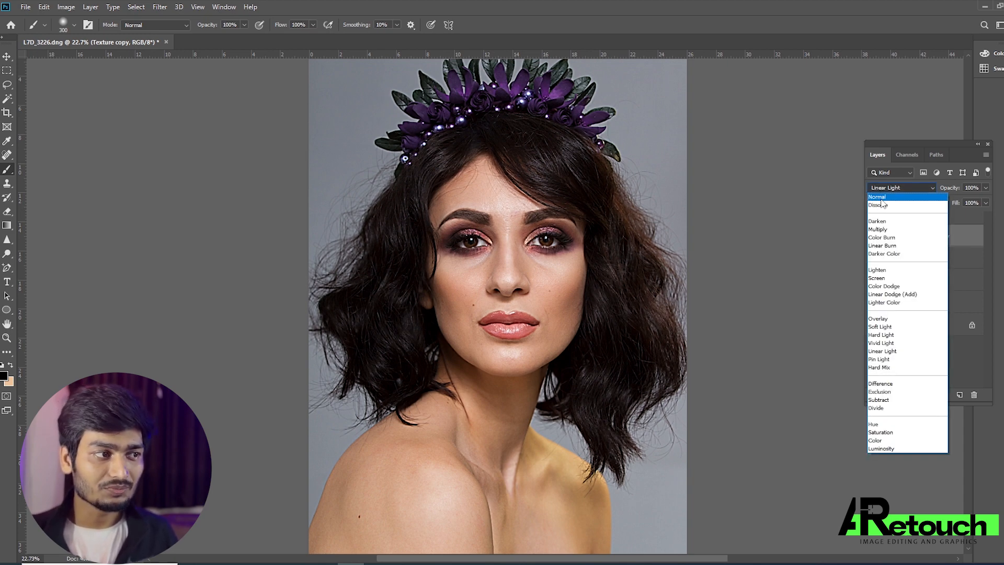
click(882, 198)
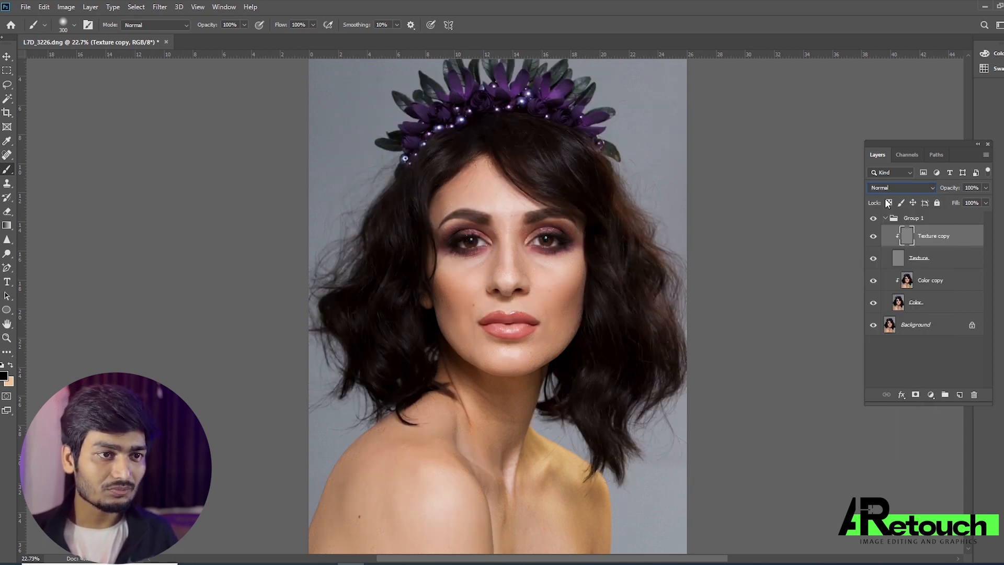
Make the Color copy layer active and choose the Mixer Brush with its size enlarged to 175 px.
click(932, 278)
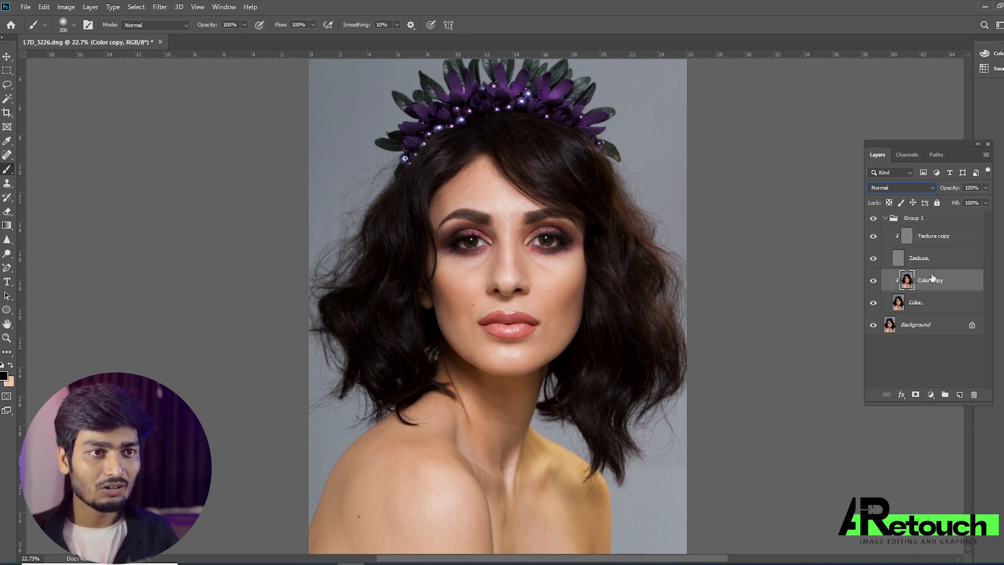
right_click(8, 169)
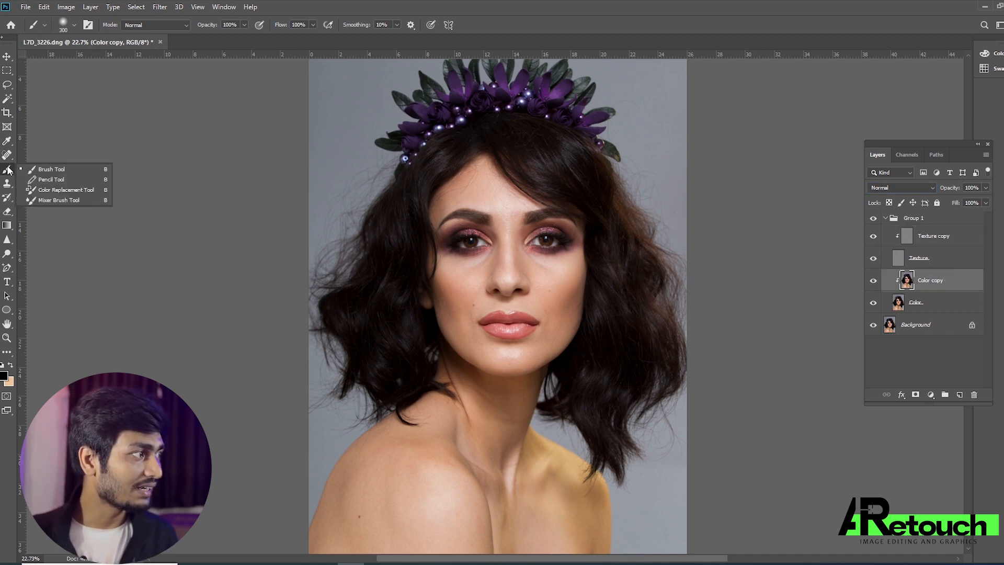
click(47, 198)
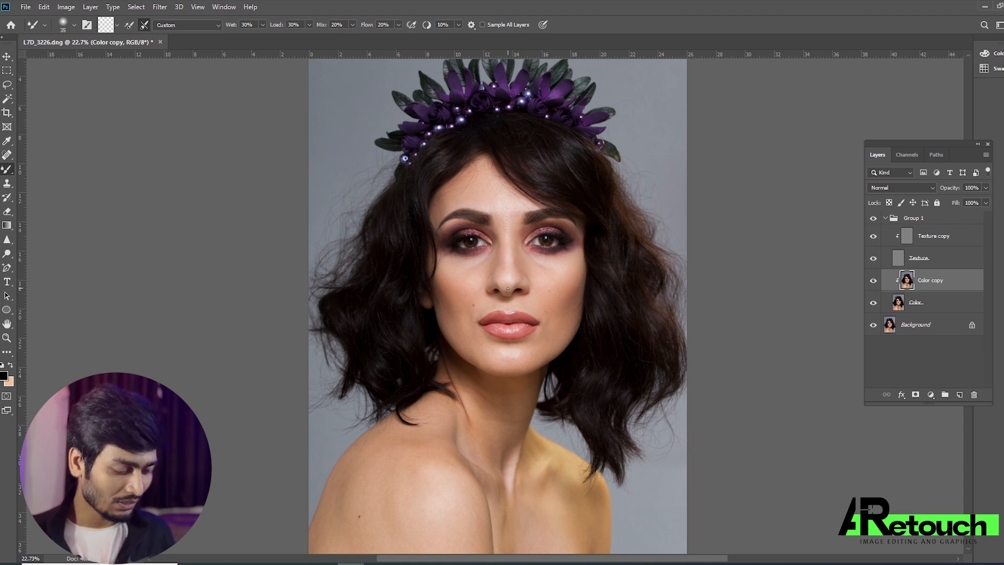
key(ctrl+plus)
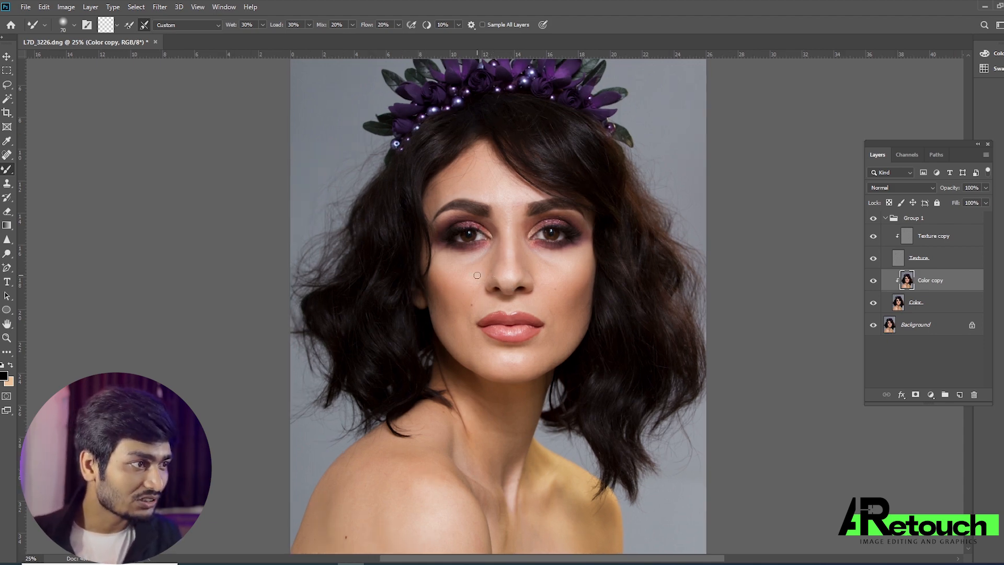
key(bracketright)
key(bracketright)
key(bracketright)
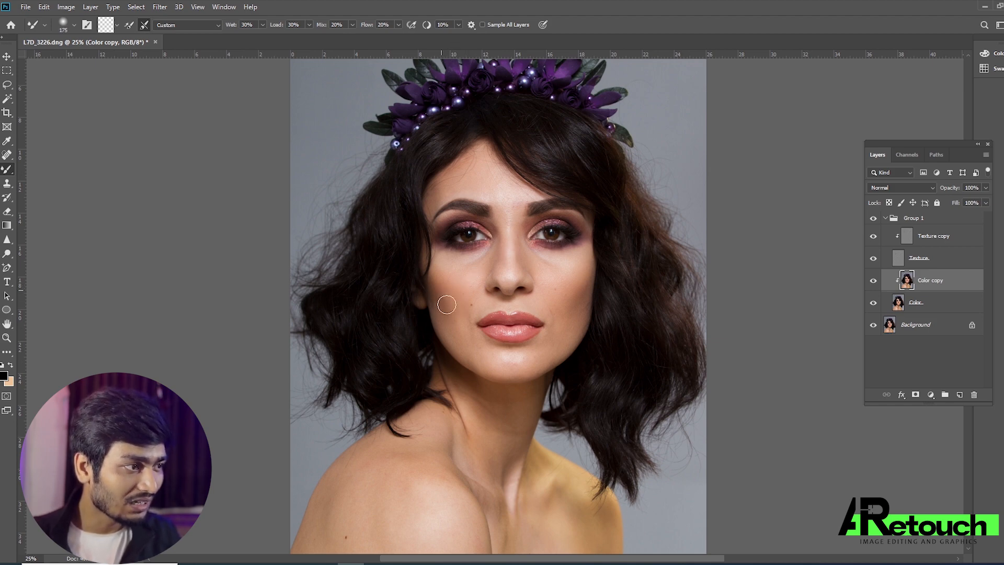
Blend the skin tones under the eyes and across the cheeks on Color copy, with a Mixer Brush between 150 and 200 px.
key(bracketright)
key(bracketleft)
key(bracketleft)
key(bracketleft)
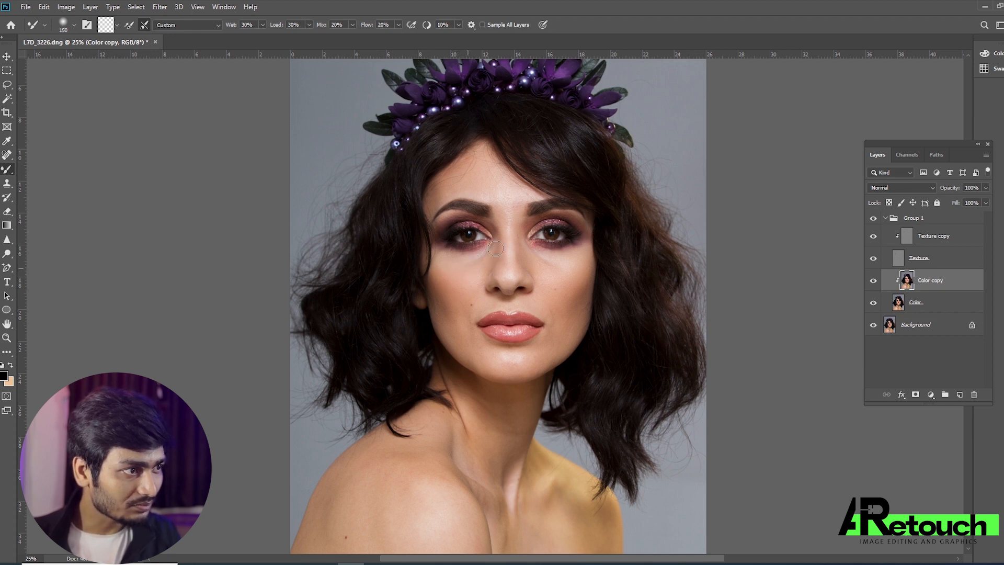
key(bracketright)
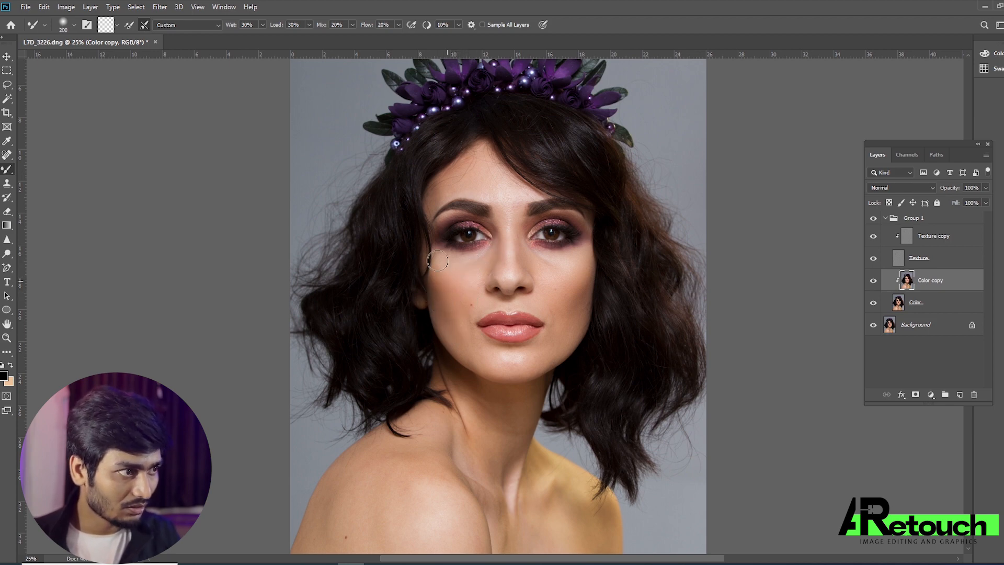
key(bracketleft)
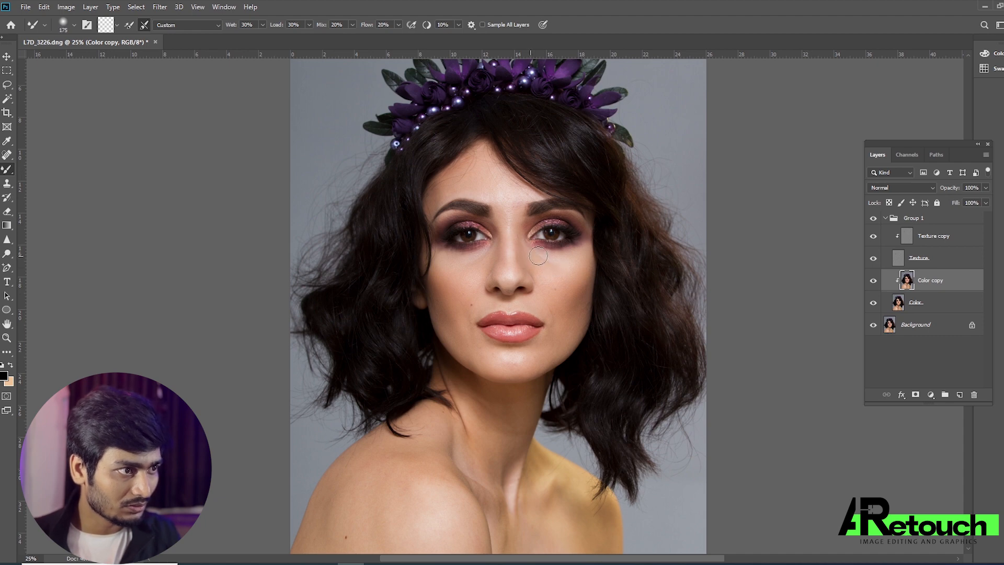
key(bracketright)
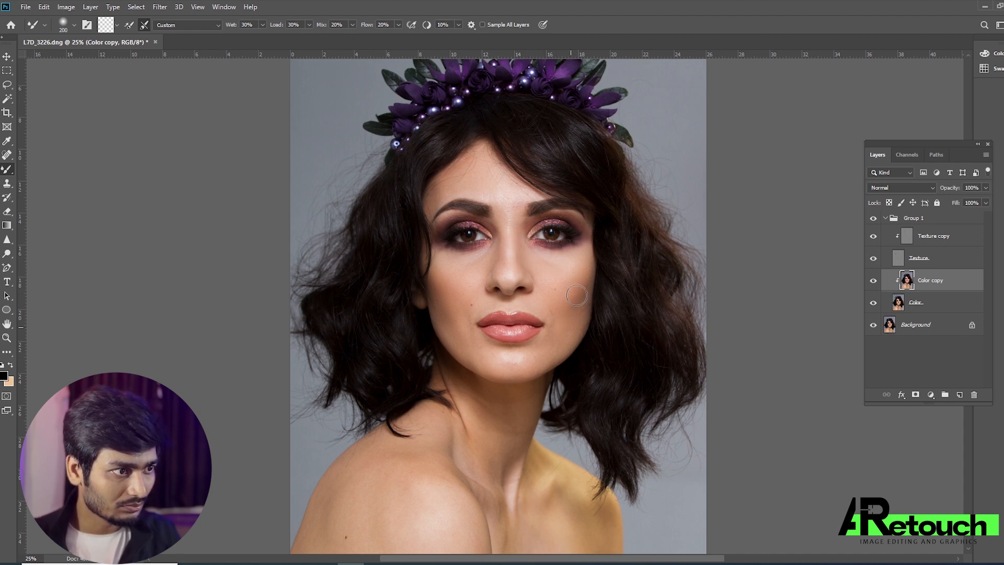
Blend the forehead skin tones on Color copy with the Mixer Brush, varying its size between 125 and 400 px.
key(ctrl+plus)
key(bracketleft)
key(bracketleft)
key(bracketleft)
key(bracketright)
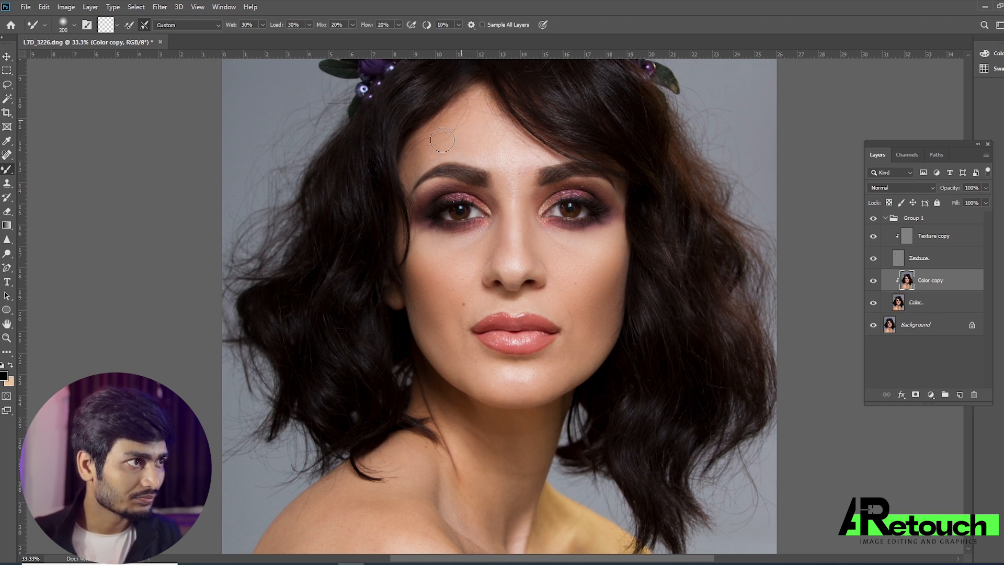
key(bracketleft)
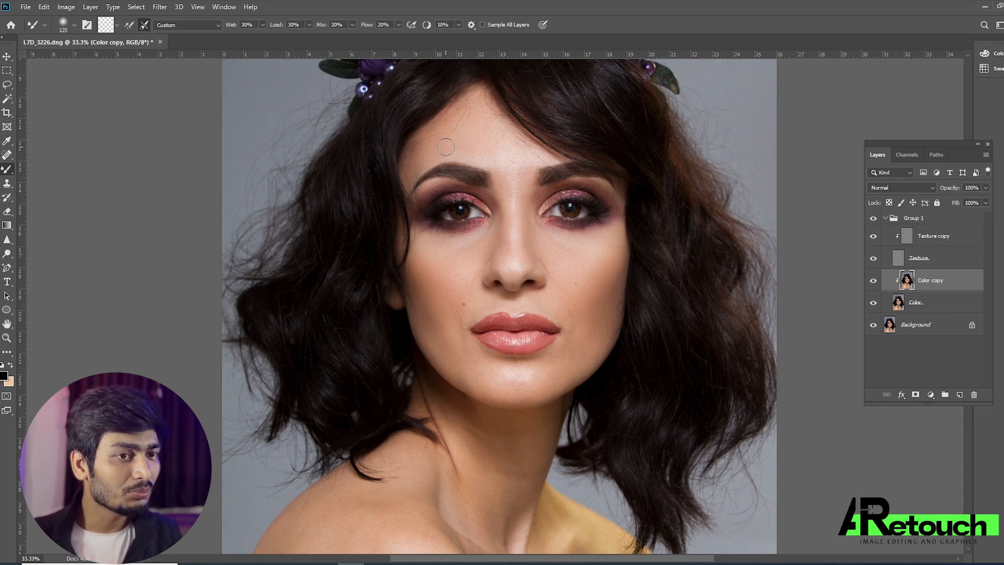
key(bracketright)
key(bracketright)
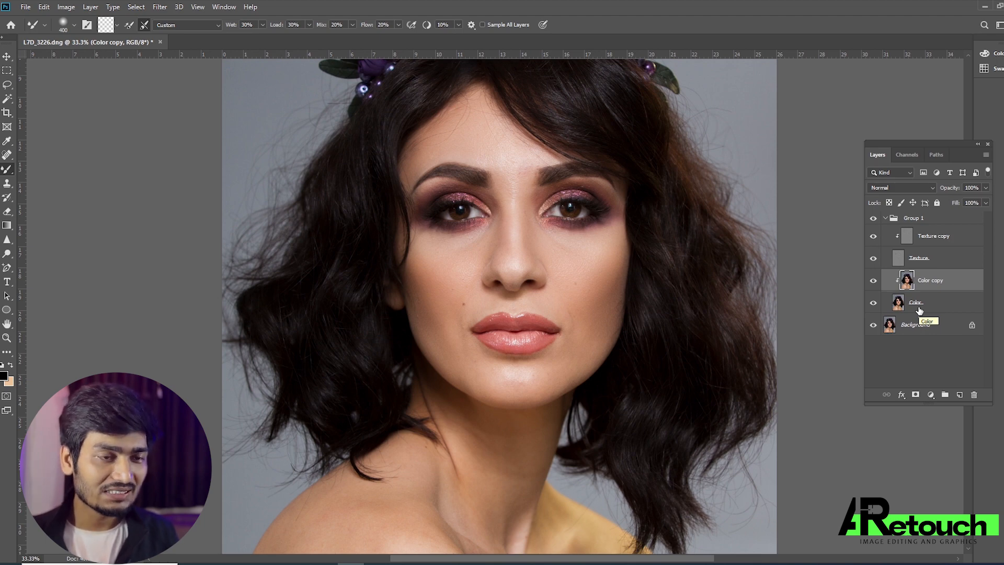
Blend the lower cheek and jaw tones on Color copy with the Mixer Brush at 175 px.
key(bracketleft)
key(bracketleft)
key(bracketleft)
key(bracketleft)
key(bracketleft)
key(bracketleft)
key(bracketright)
key(bracketright)
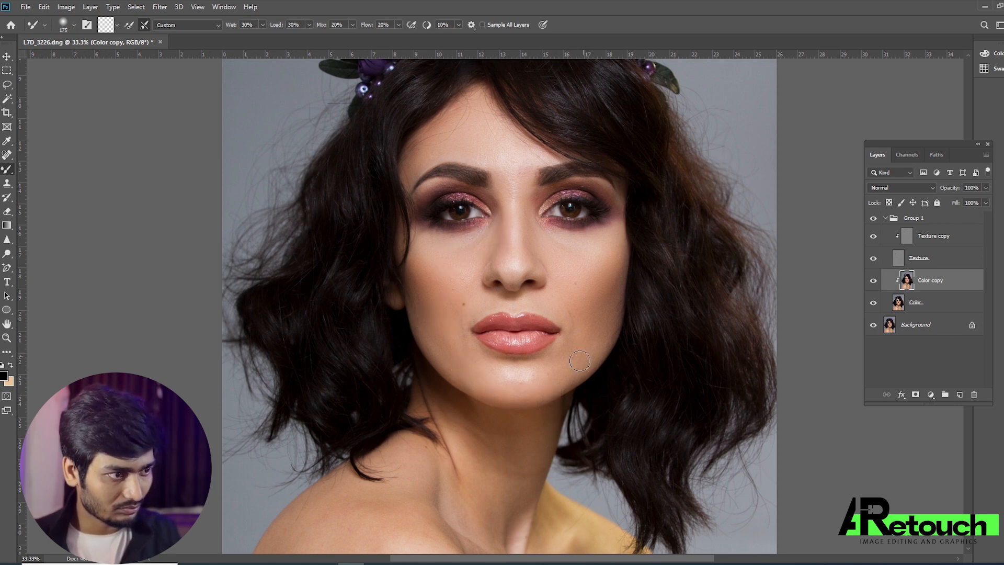
Blend the tones around the nose on Color copy with a smaller Mixer Brush, and compare the portrait with that layer hidden and shown.
key(bracketleft)
key(bracketleft)
key(bracketleft)
key(bracketleft)
key(bracketleft)
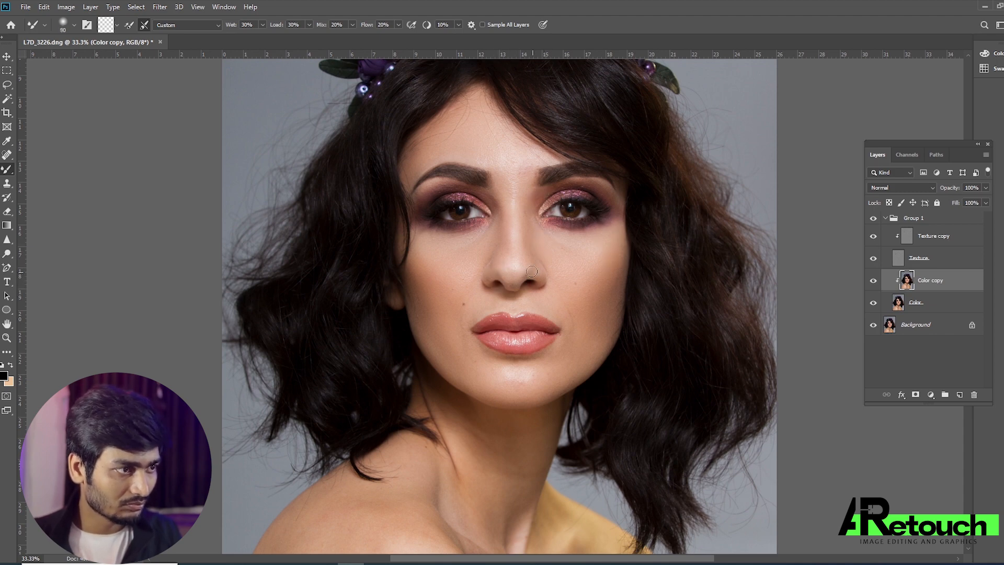
key(bracketright)
key(bracketright)
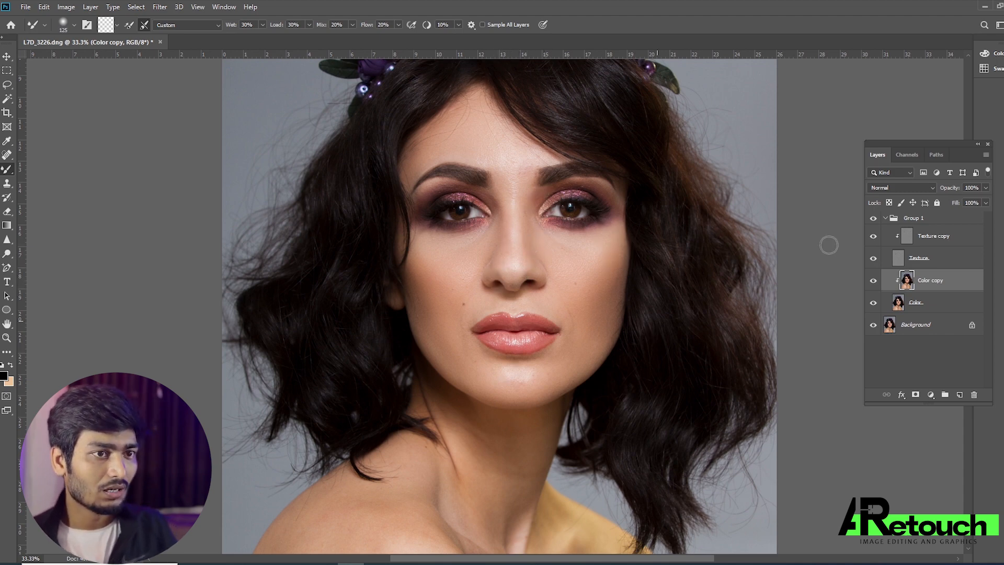
click(873, 283)
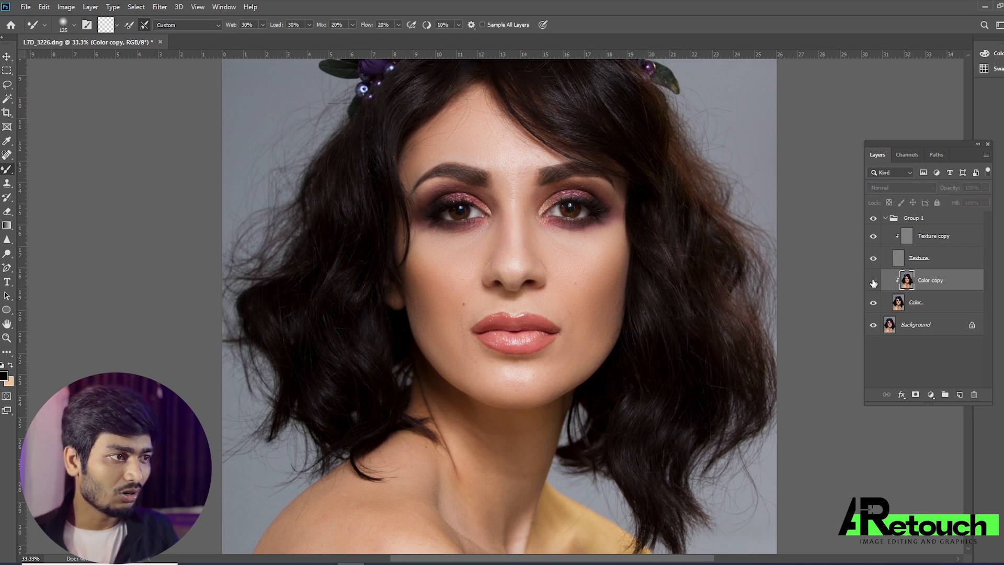
click(873, 283)
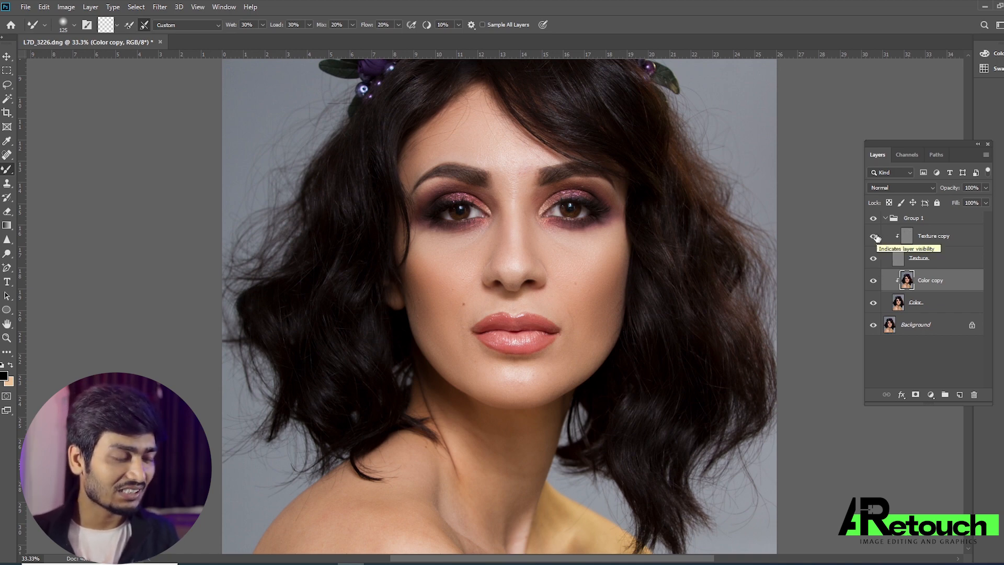
Select the Texture copy layer and smooth the texture on the cheek and nose bridge with the Mixer Brush, reducing it to 70 px.
key(ctrl+plus)
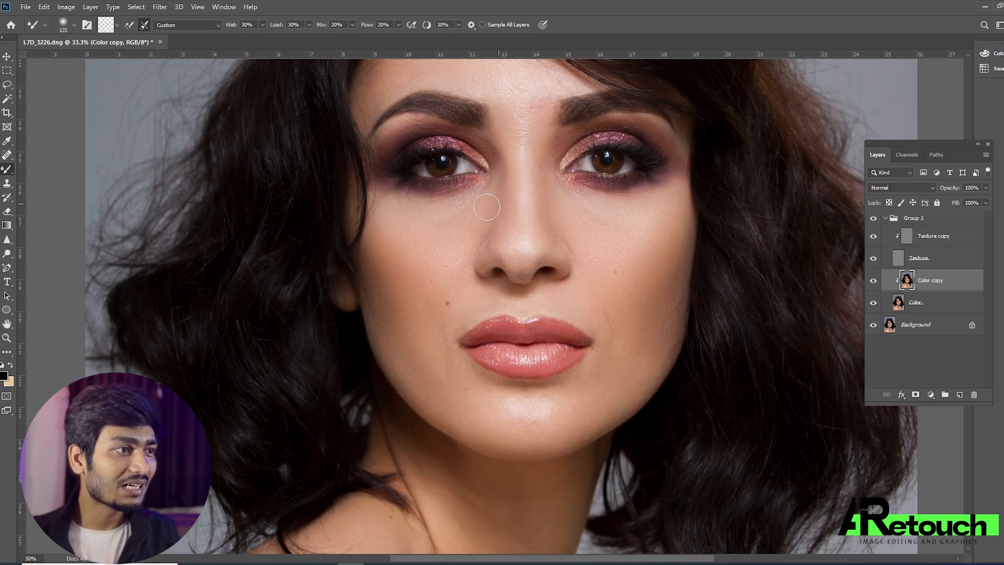
click(919, 243)
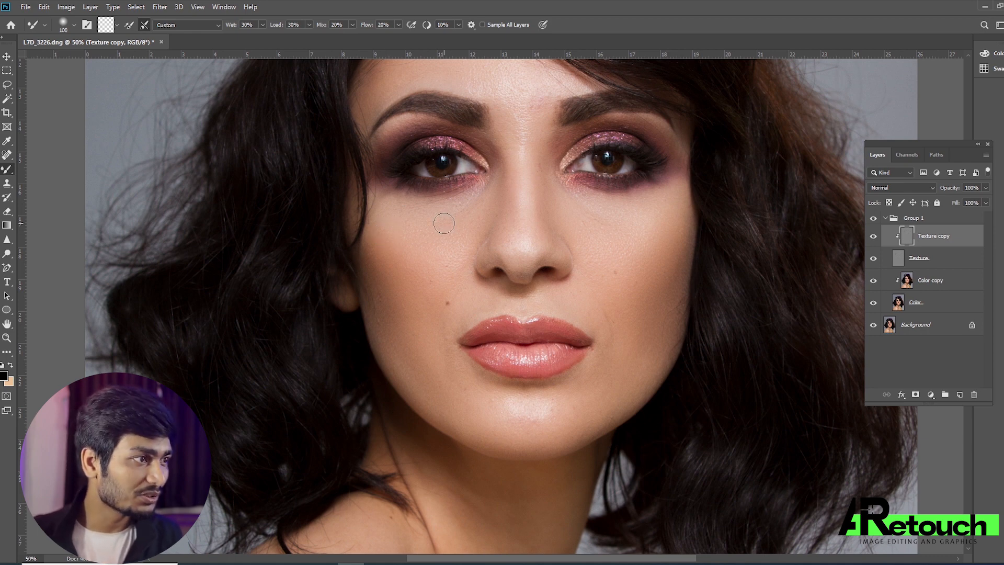
key(])
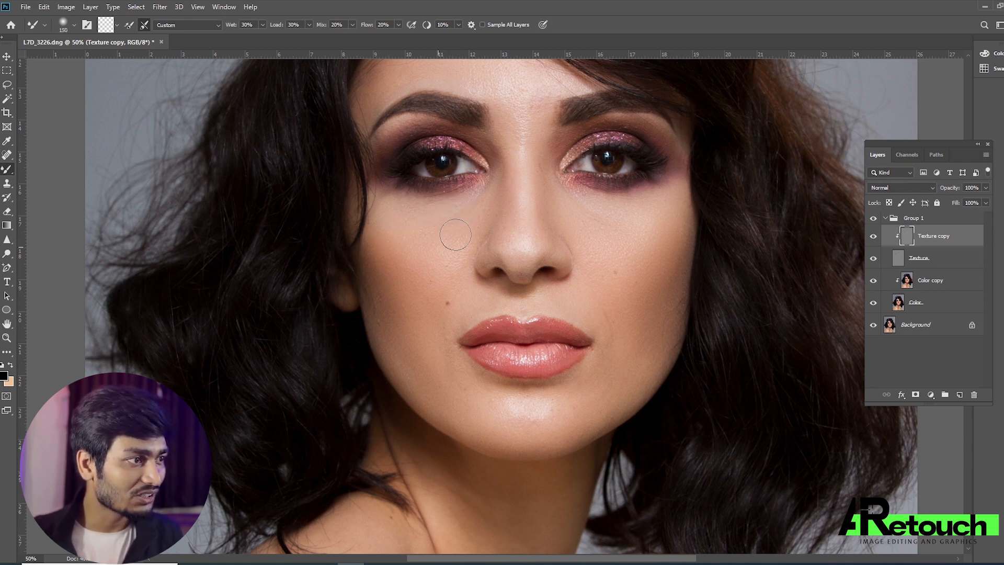
key(bracketleft)
key(bracketleft)
key(bracketleft)
key(bracketleft)
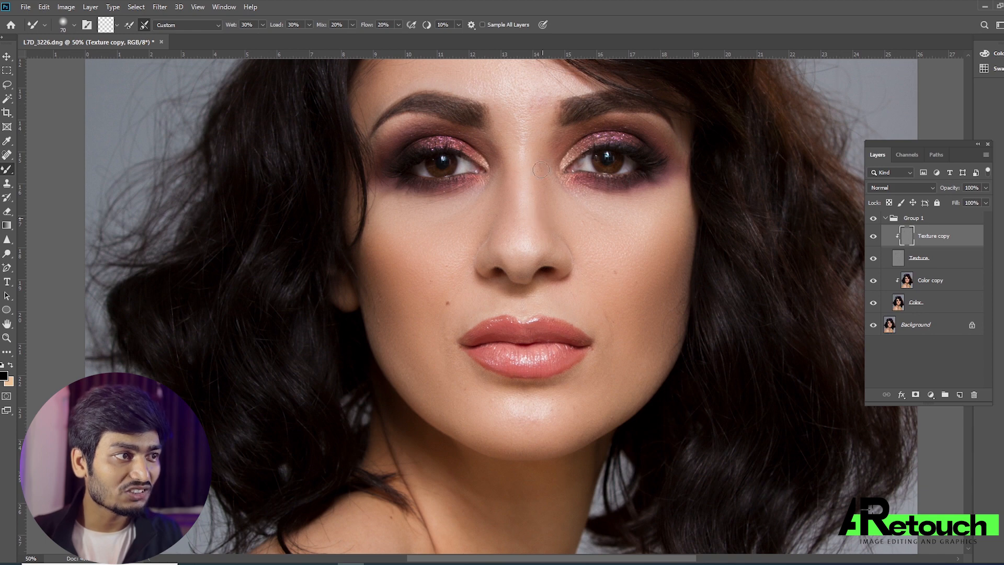
Smooth the texture across the other cheek and the chin on Texture copy with the Mixer Brush, between 100 and 175 px.
key(bracketright)
key(bracketright)
key(bracketright)
key(bracketright)
key(bracketleft)
key(bracketleft)
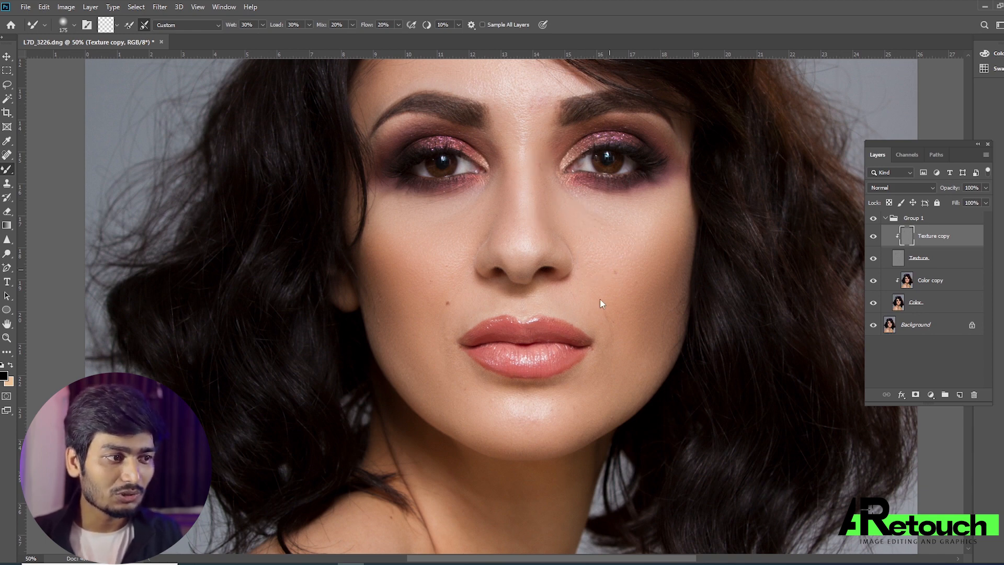
key(bracketright)
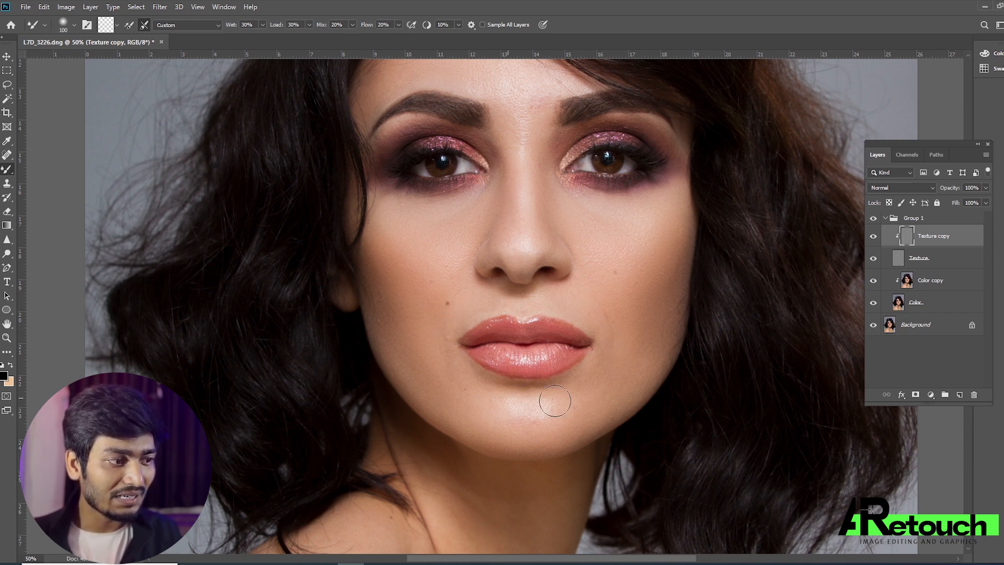
Smooth the texture along the outer cheeks on Texture copy with the Mixer Brush, between 125 and 200 px.
key(bracketright)
key(bracketright)
key(bracketright)
key(bracketright)
key(bracketleft)
key(bracketleft)
key(bracketleft)
key(bracketleft)
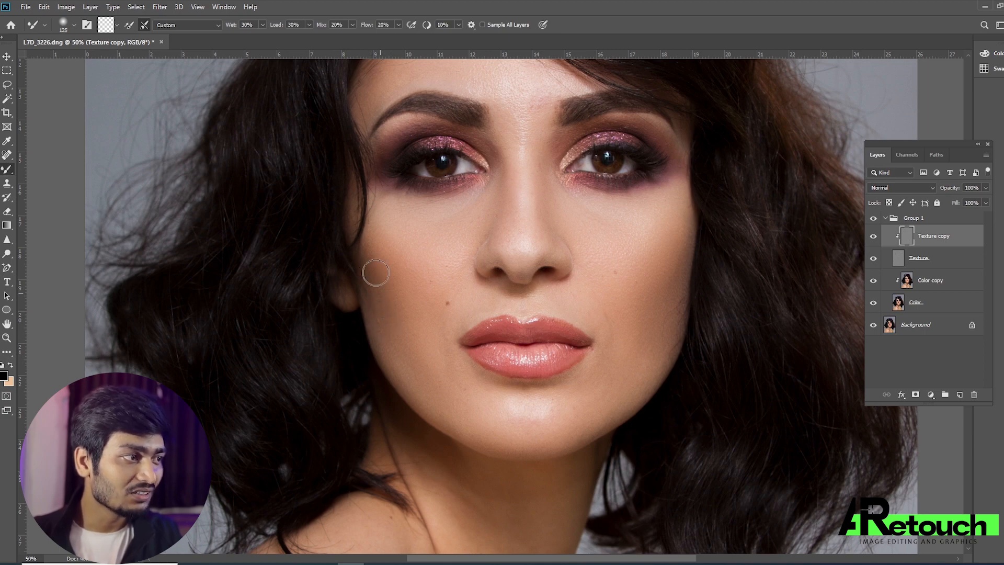
key(bracketright)
key(bracketright)
key(ctrl+minus)
key(ctrl+minus)
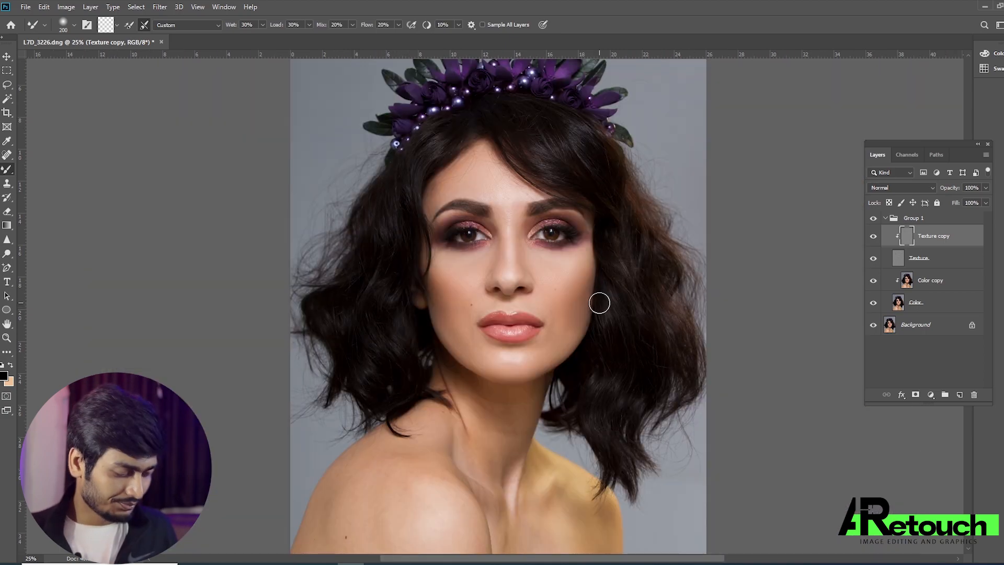
Collapse Group 1 and rename it FS, and compare the portrait with the group hidden and shown.
key(v)
click(892, 221)
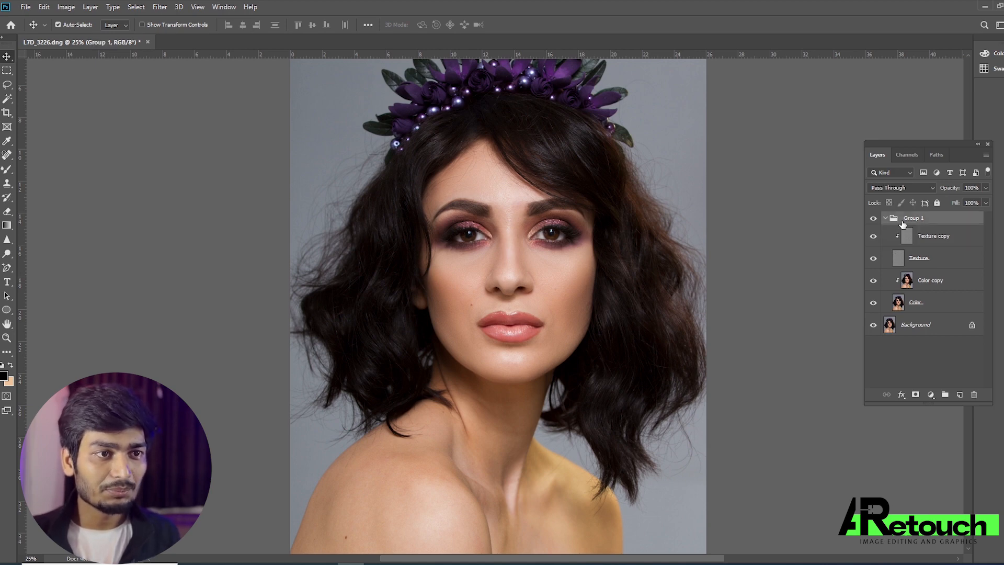
click(885, 219)
double_click(915, 218)
text(FS)
key(Return)
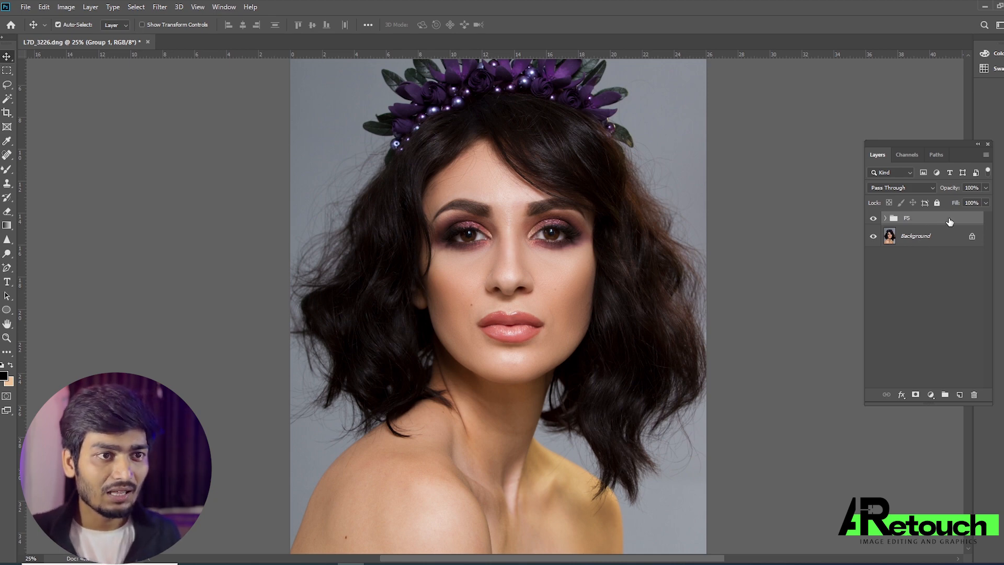
click(874, 218)
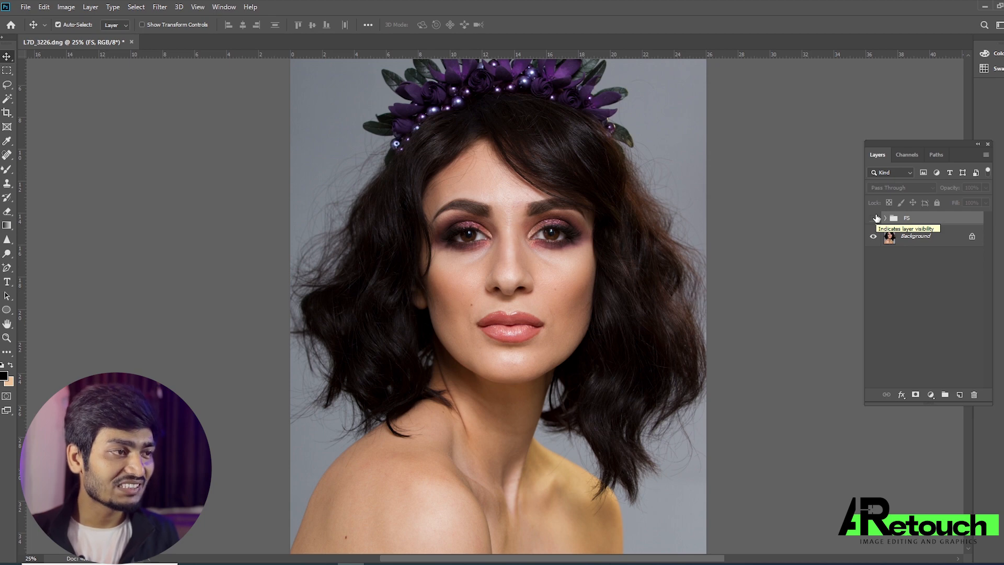
click(875, 218)
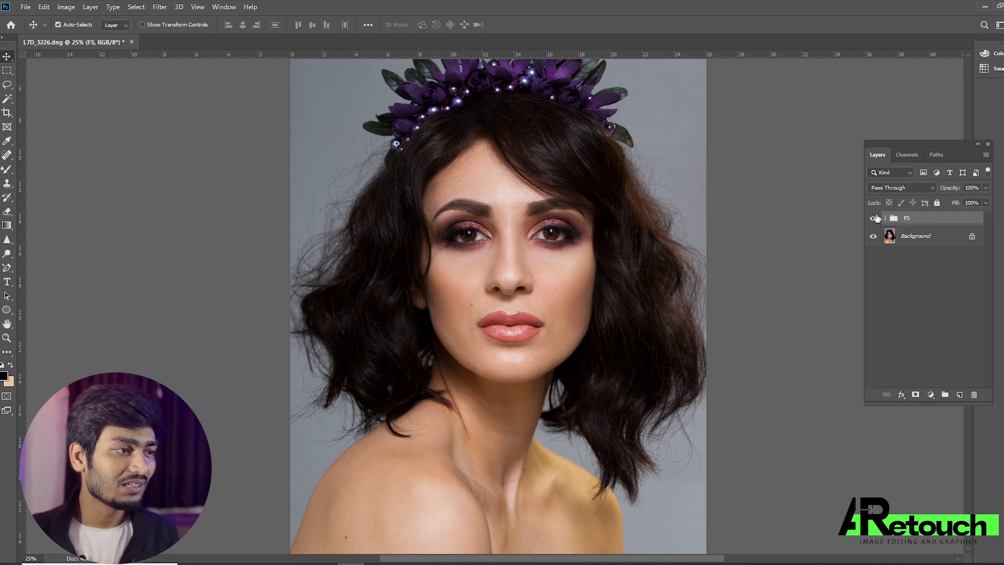